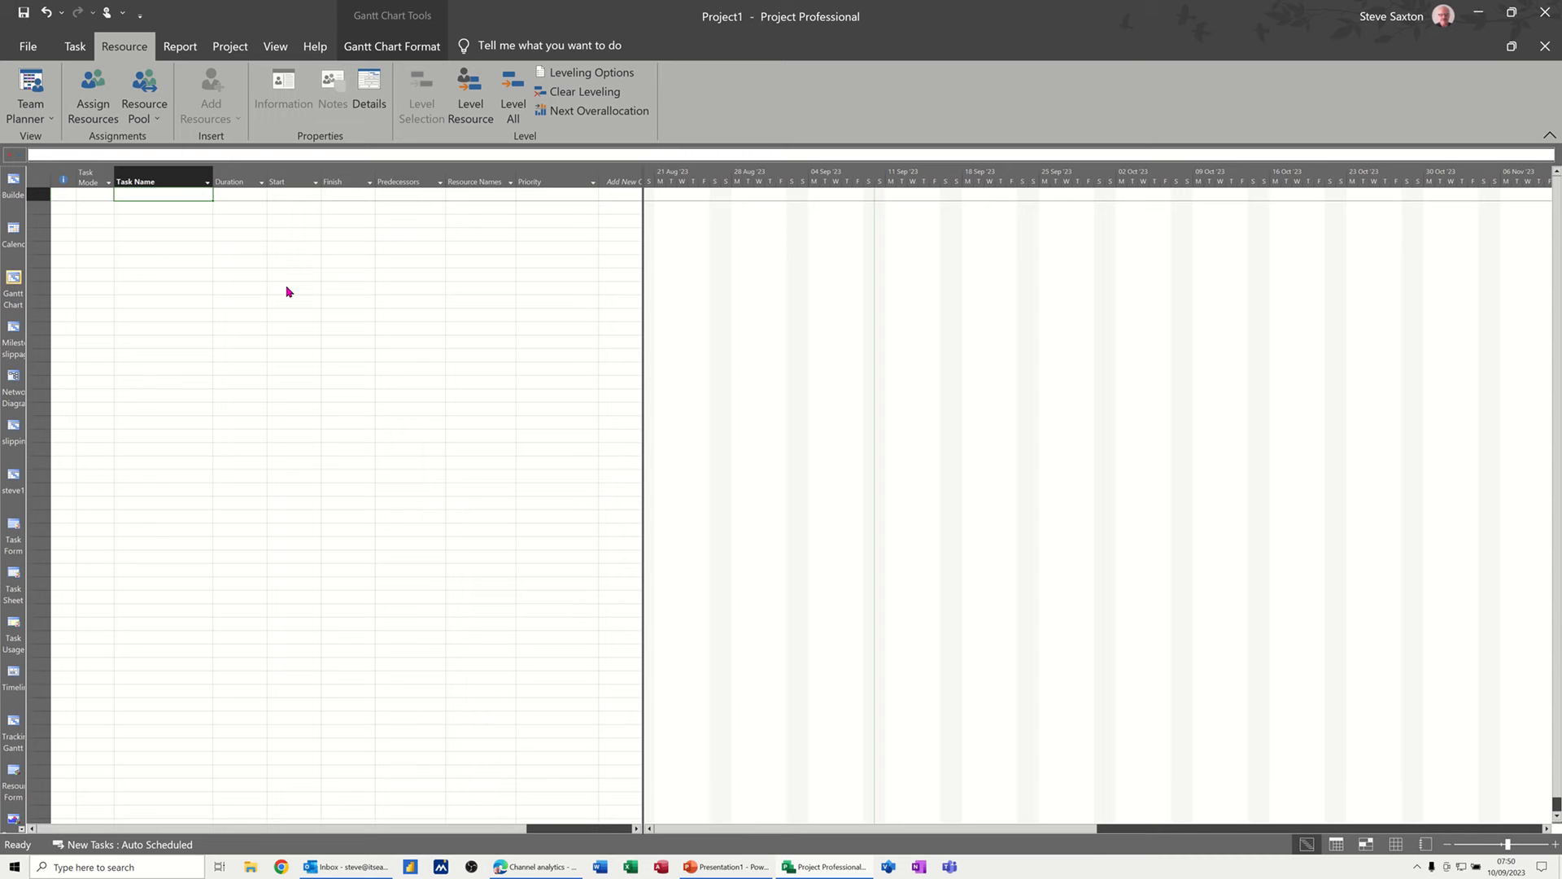
Add three tasks named Task A, Task B and Task C to the task list.
type("T")
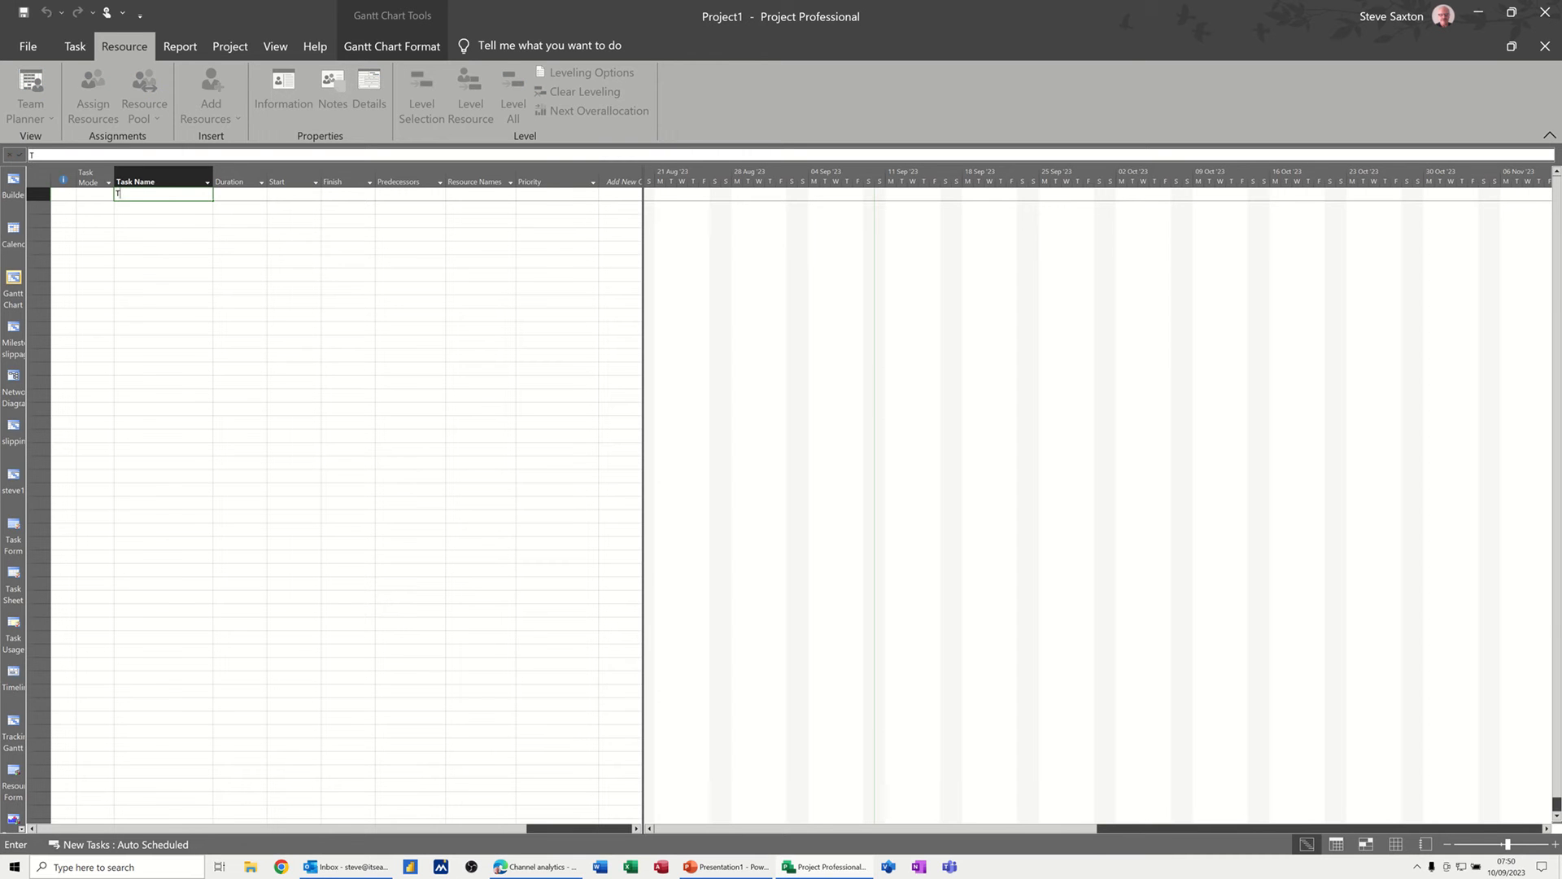
type("ask A")
key("Return")
type("Task")
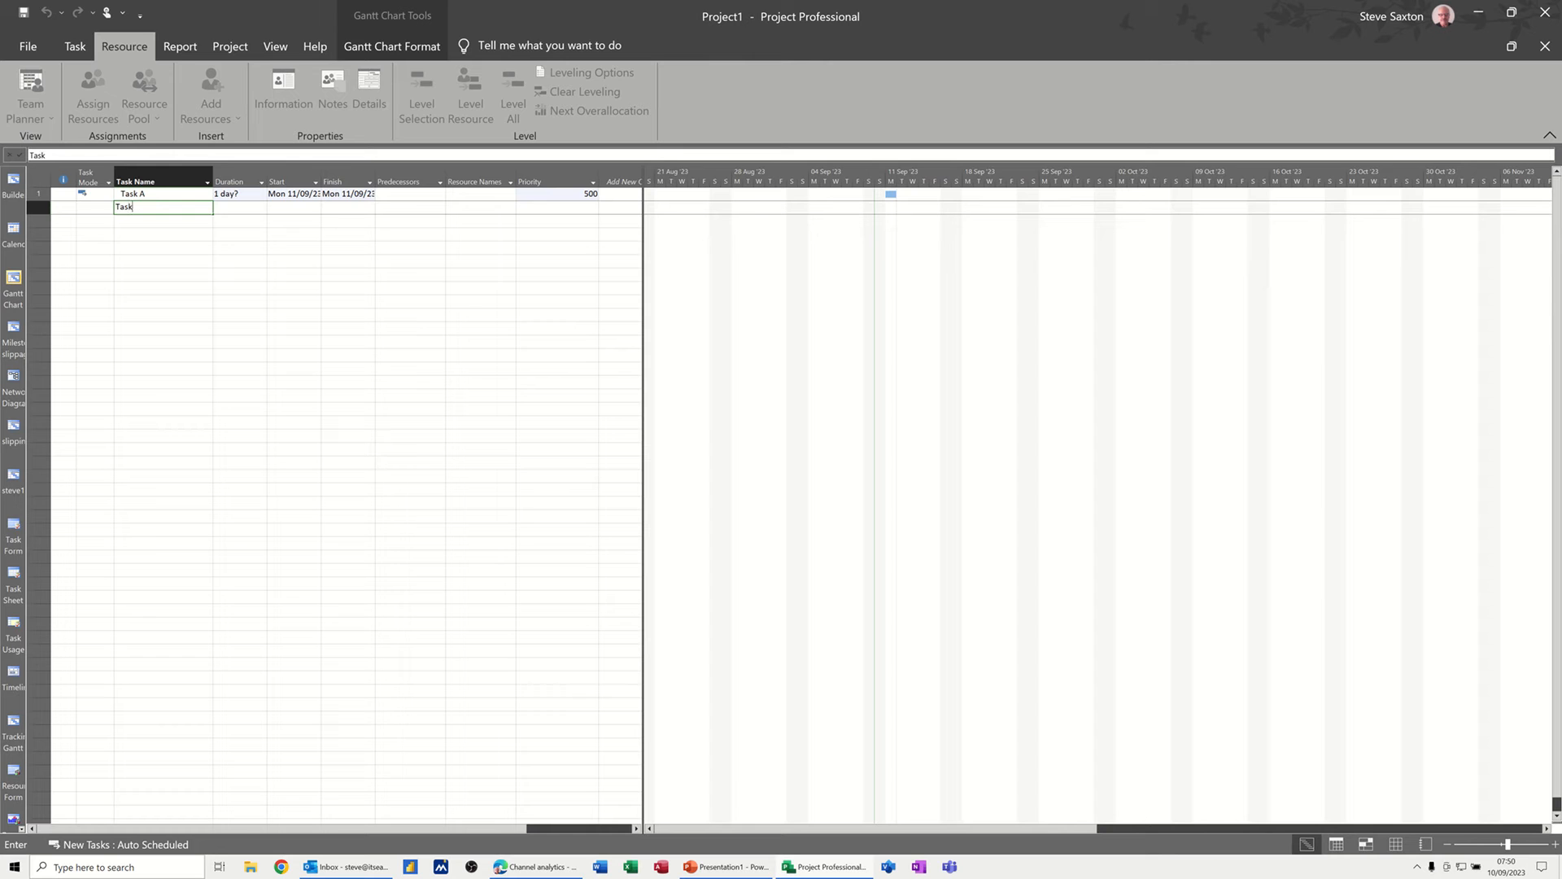
type(" B")
key("Return")
type("Task")
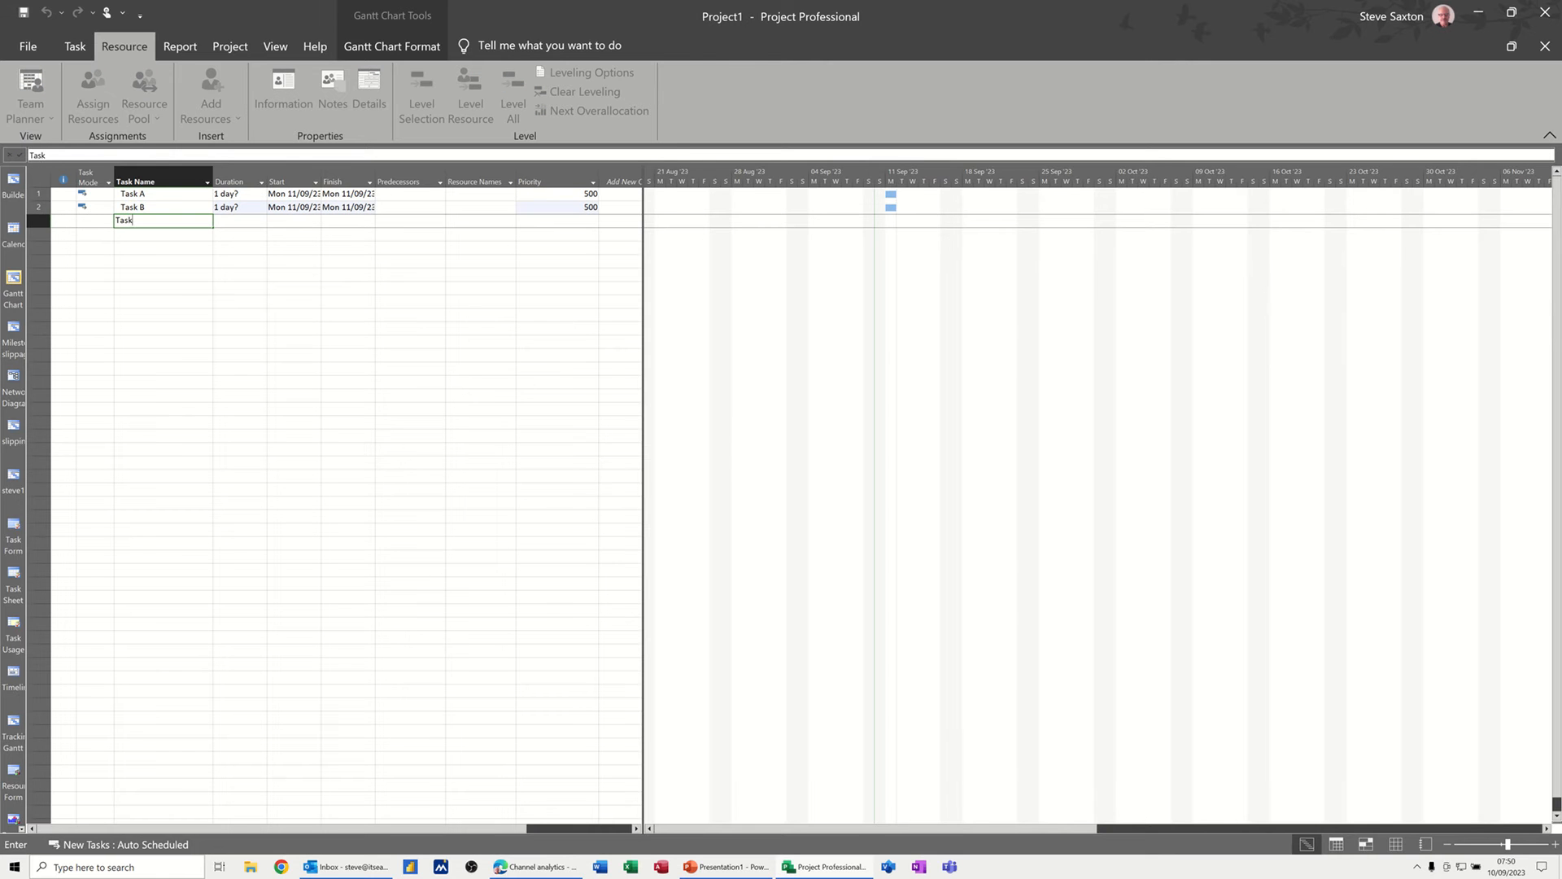
type(" C")
key("Return")
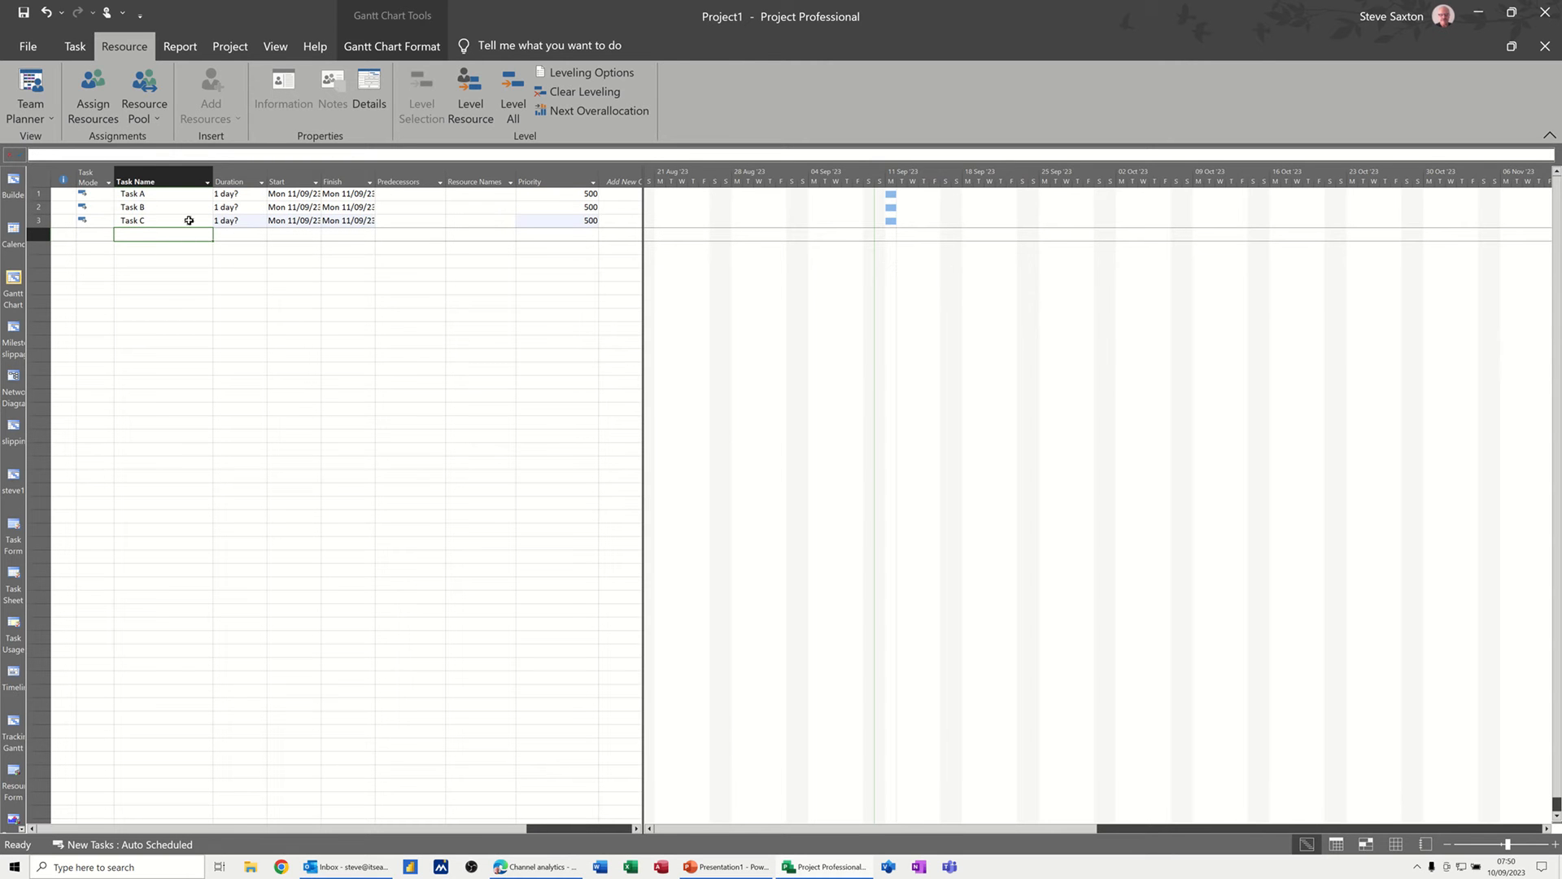
Set the duration of Task A, Task B and Task C to 1 day each.
left_click(221, 196)
type("1")
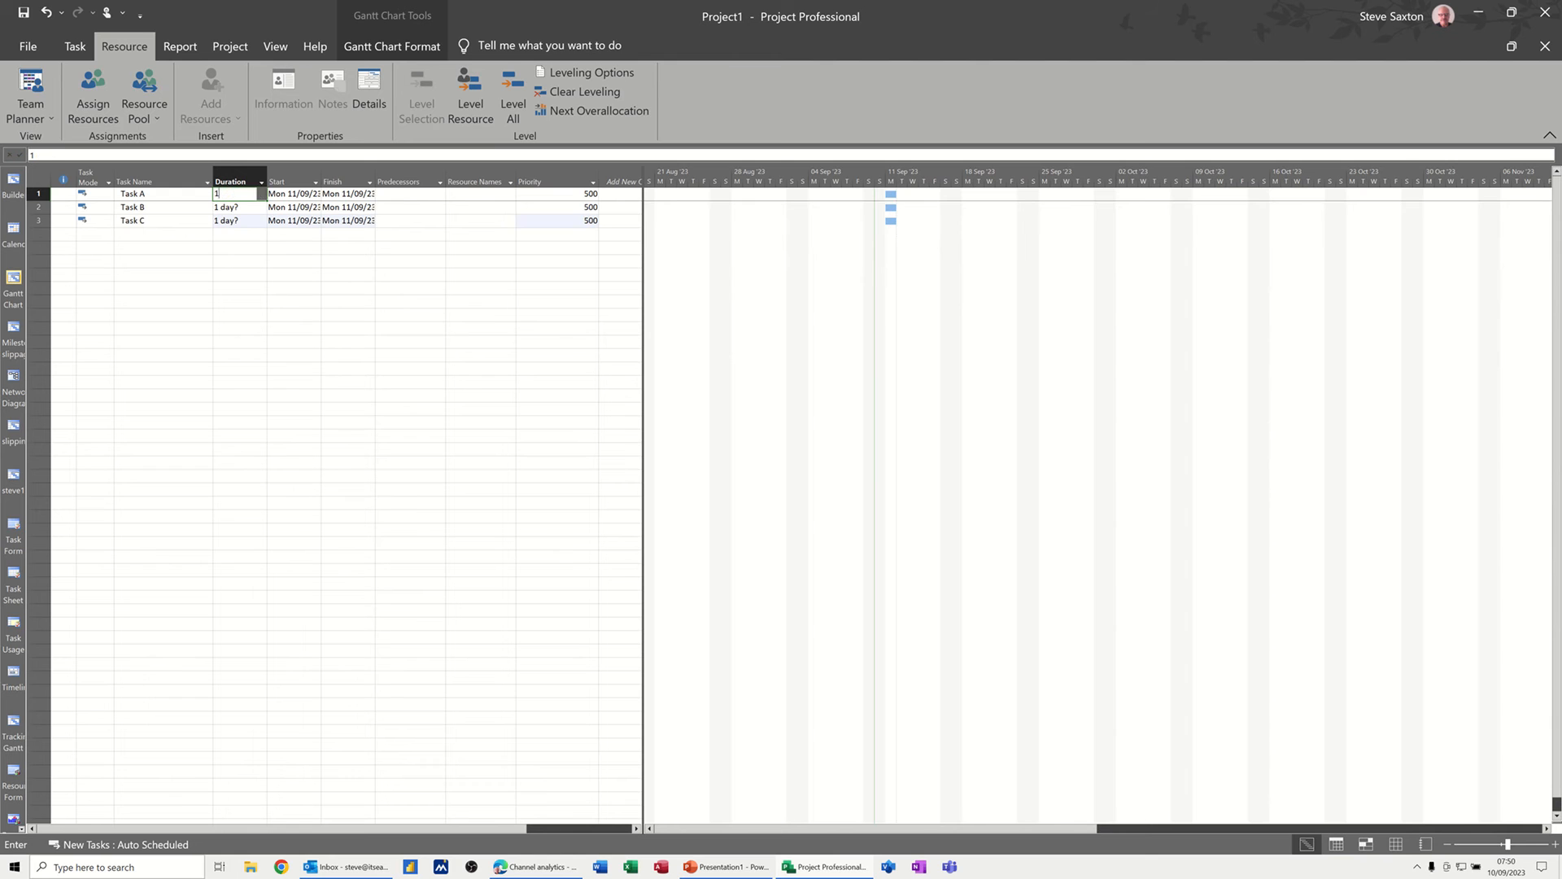
key("Return")
type("1")
key("Return")
type("1")
key("Return")
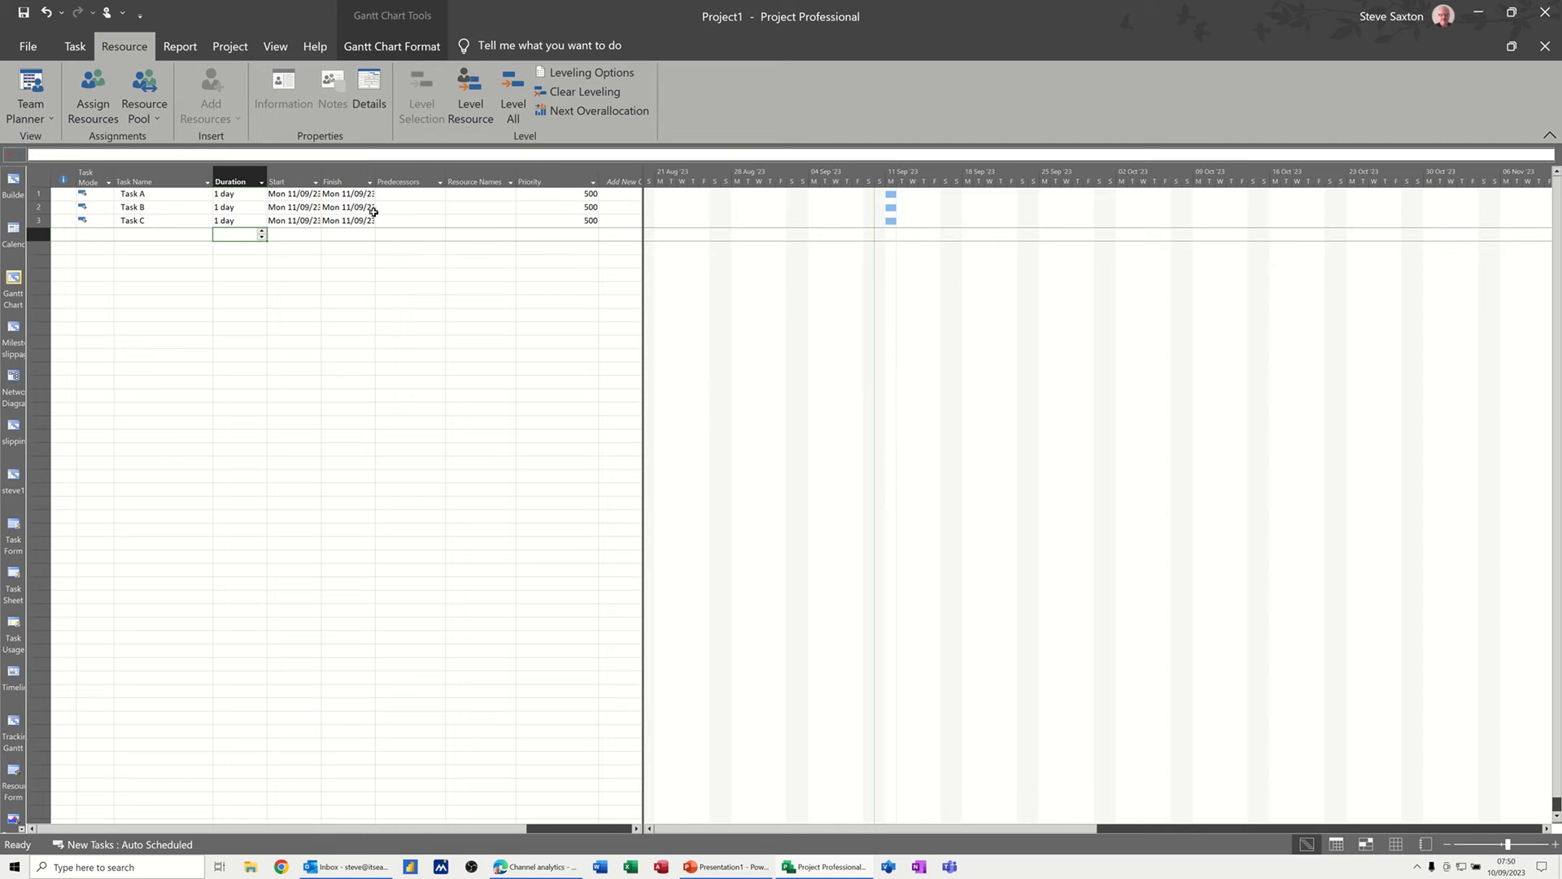
Check the priority setting in Task A's general task information, leaving the settings as they are.
double_click(162, 202)
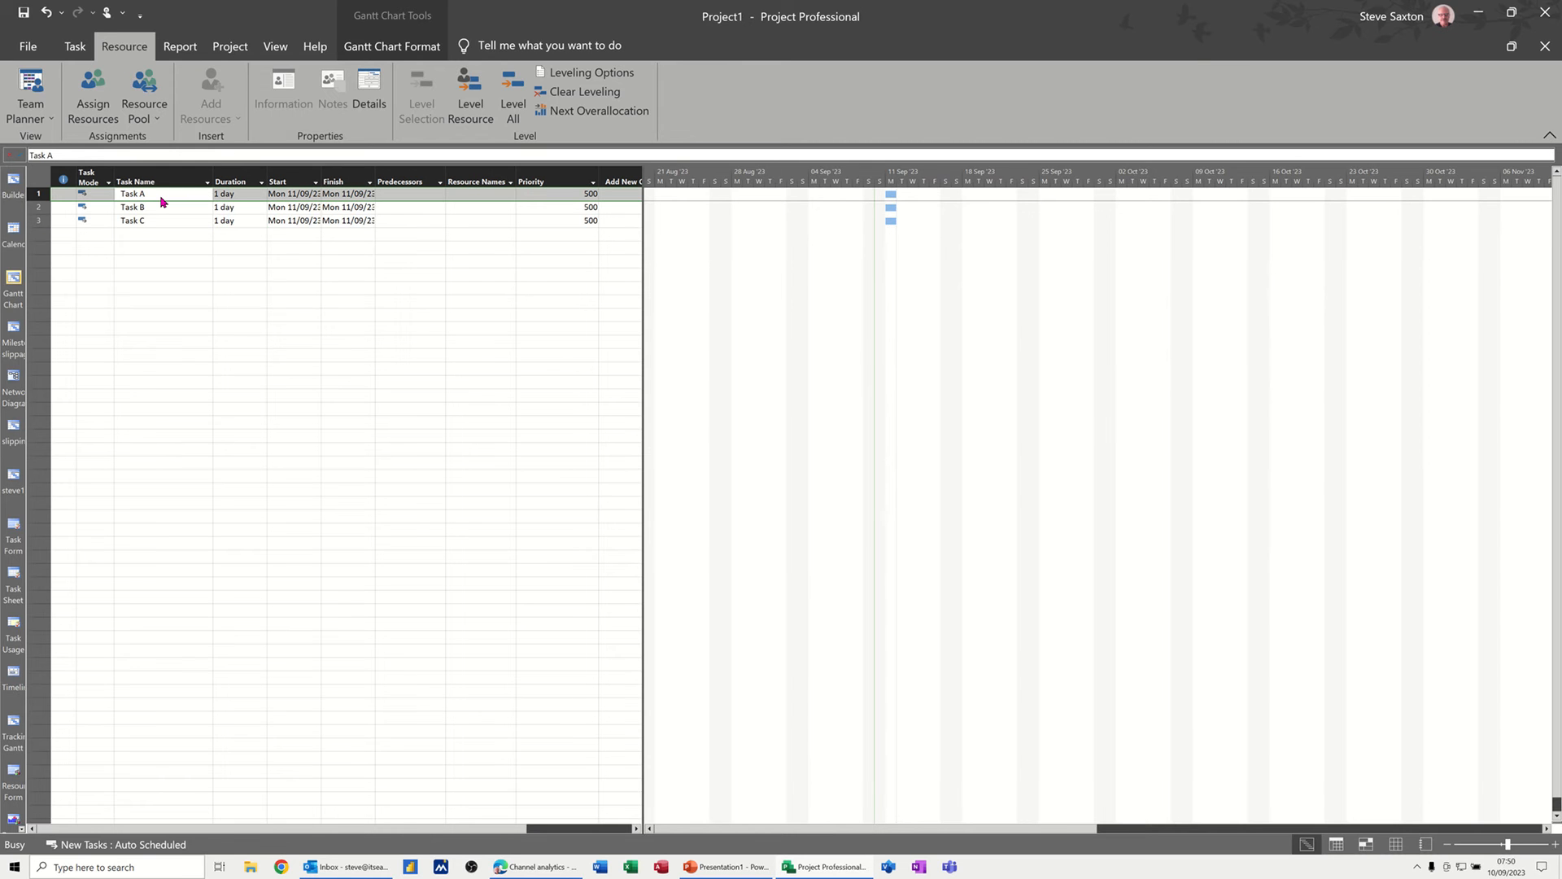
left_click_drag(735, 307, 254, 263)
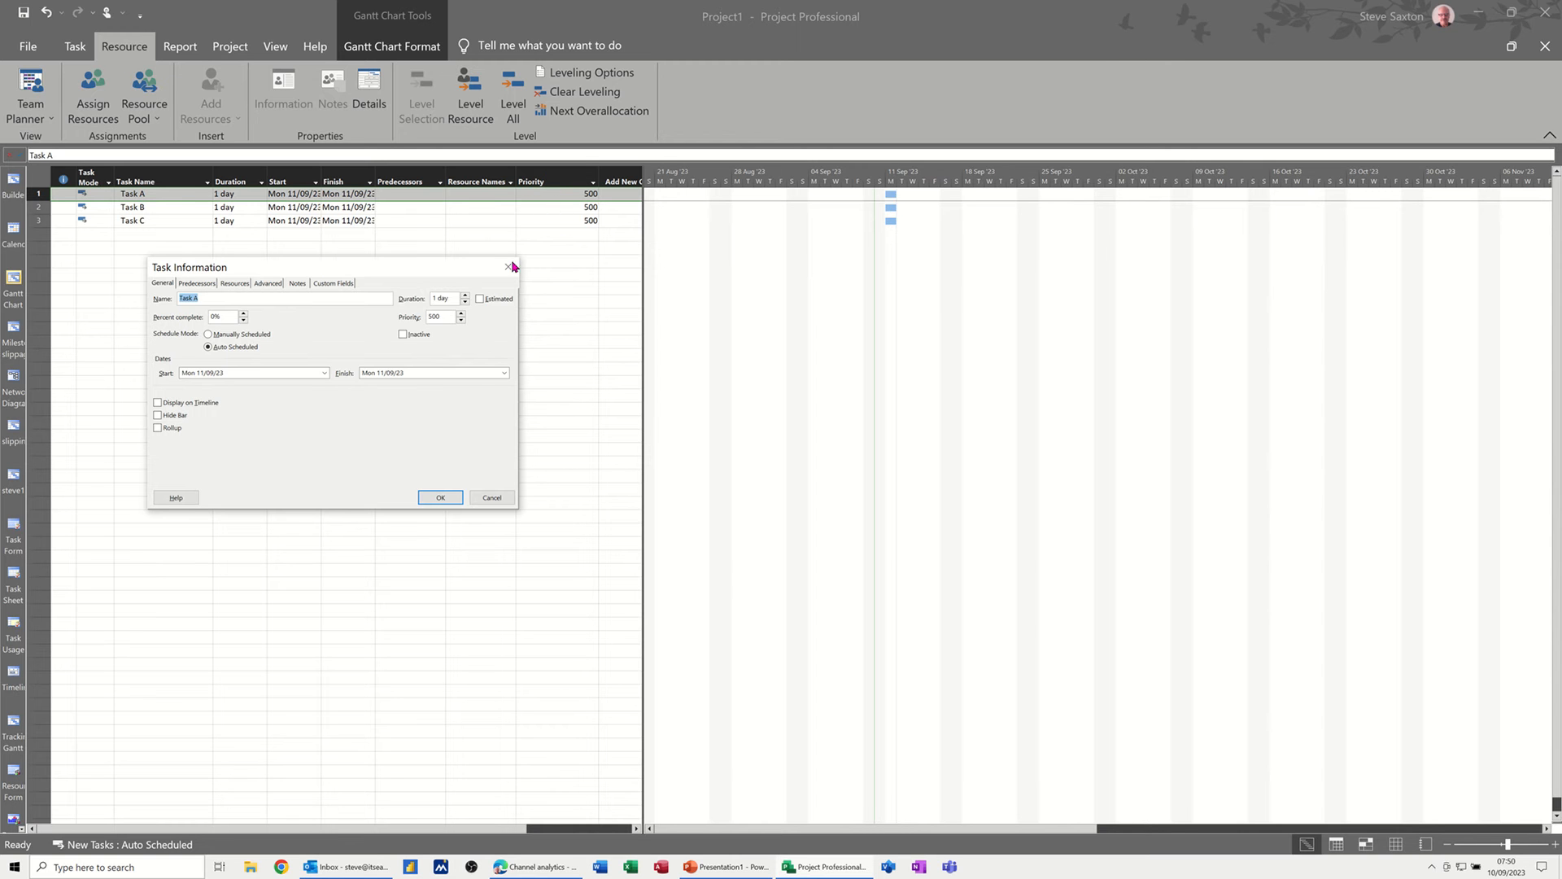
left_click(440, 498)
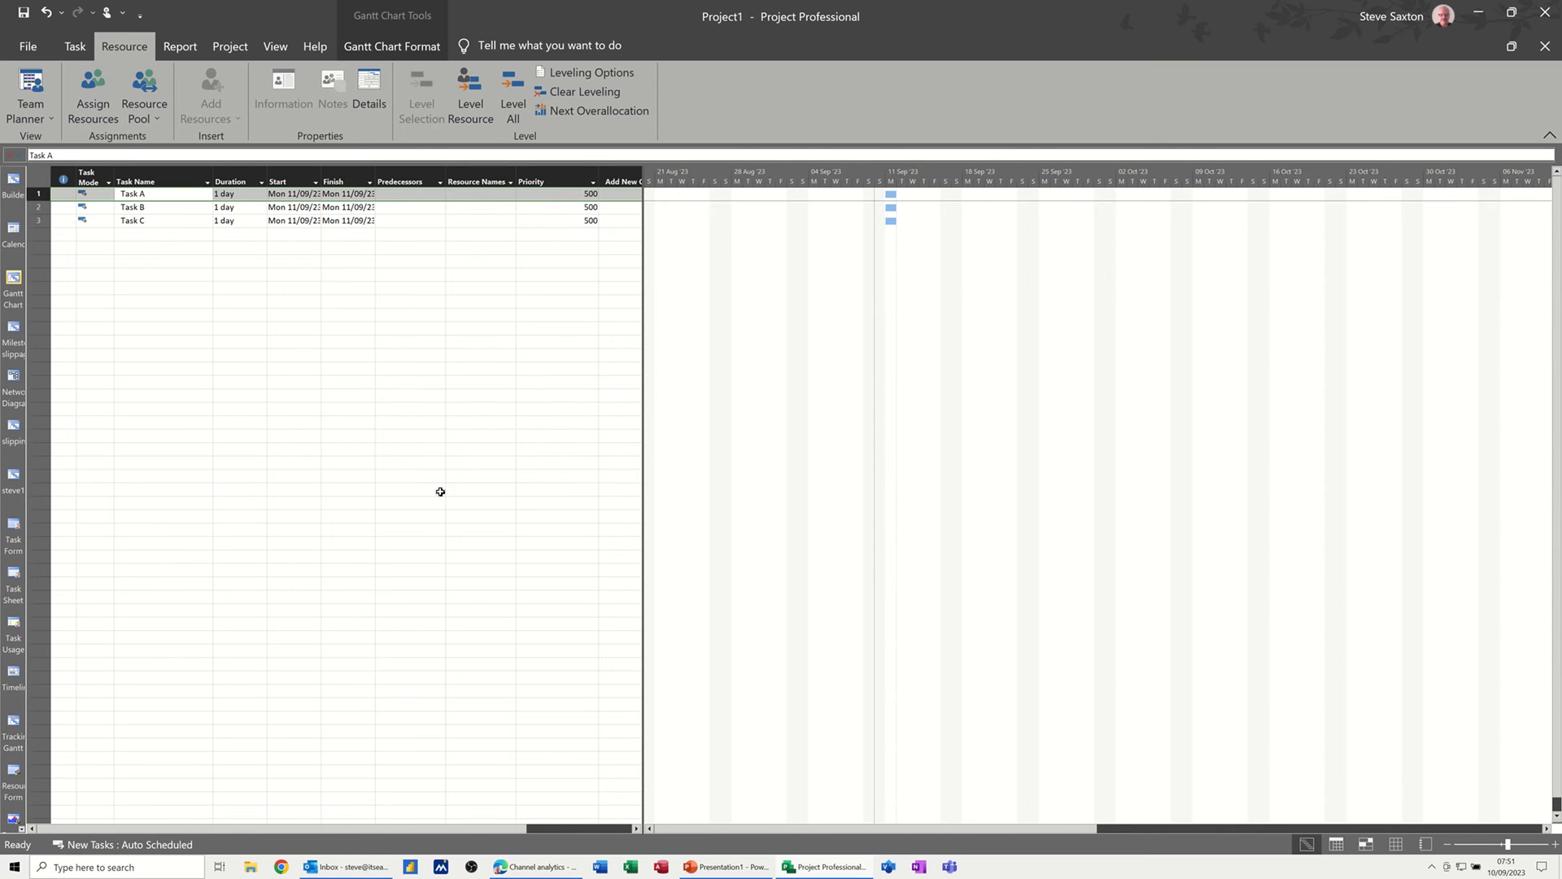
Review the project-wide priority and scheduling settings in the project information.
left_click(228, 47)
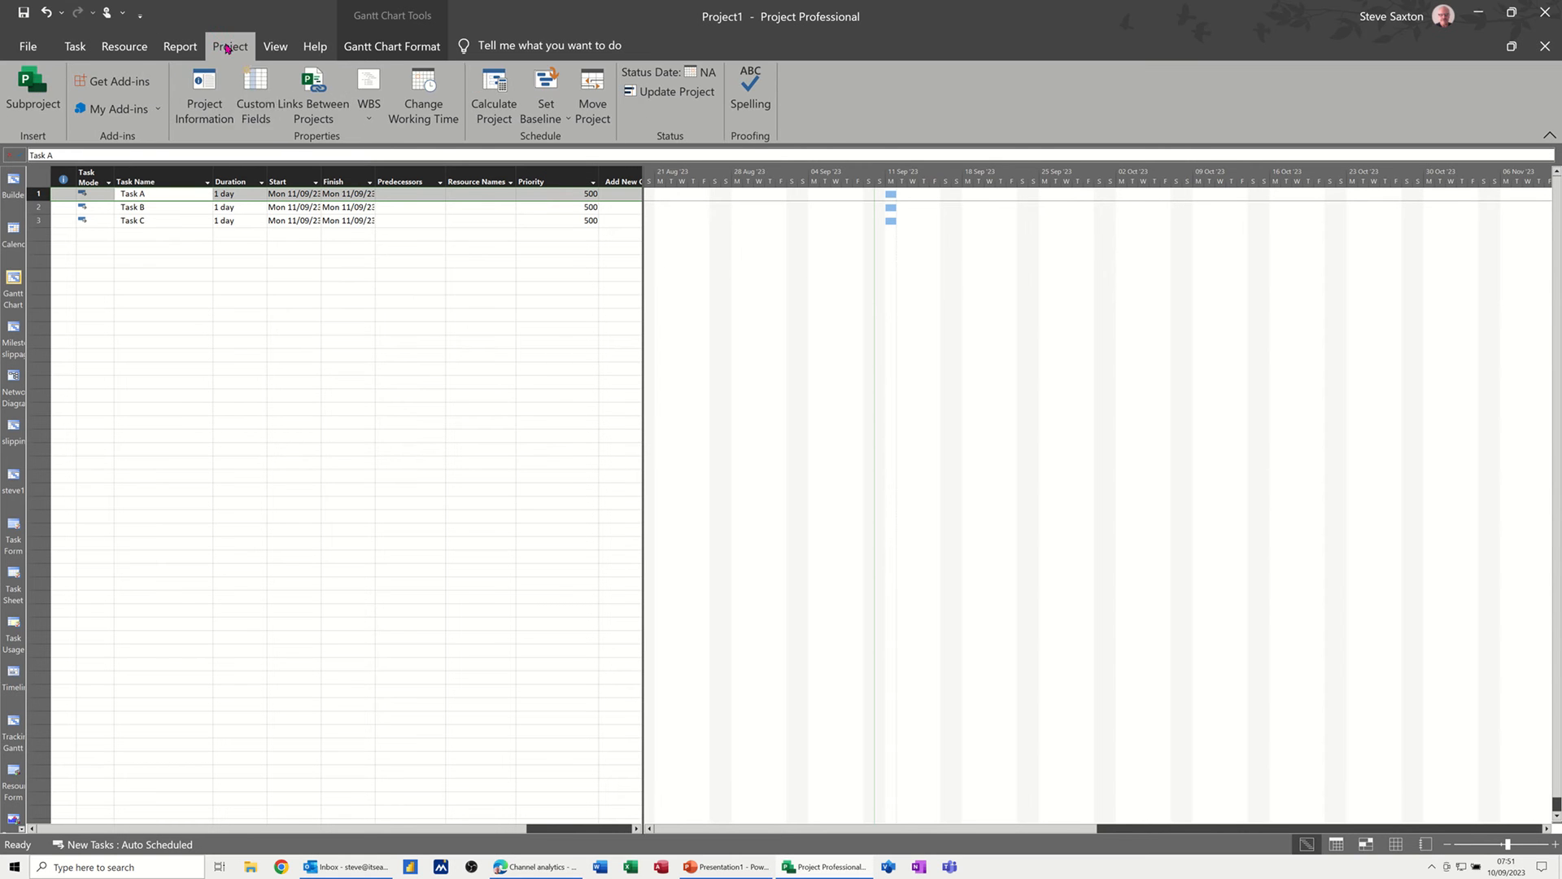
left_click(207, 98)
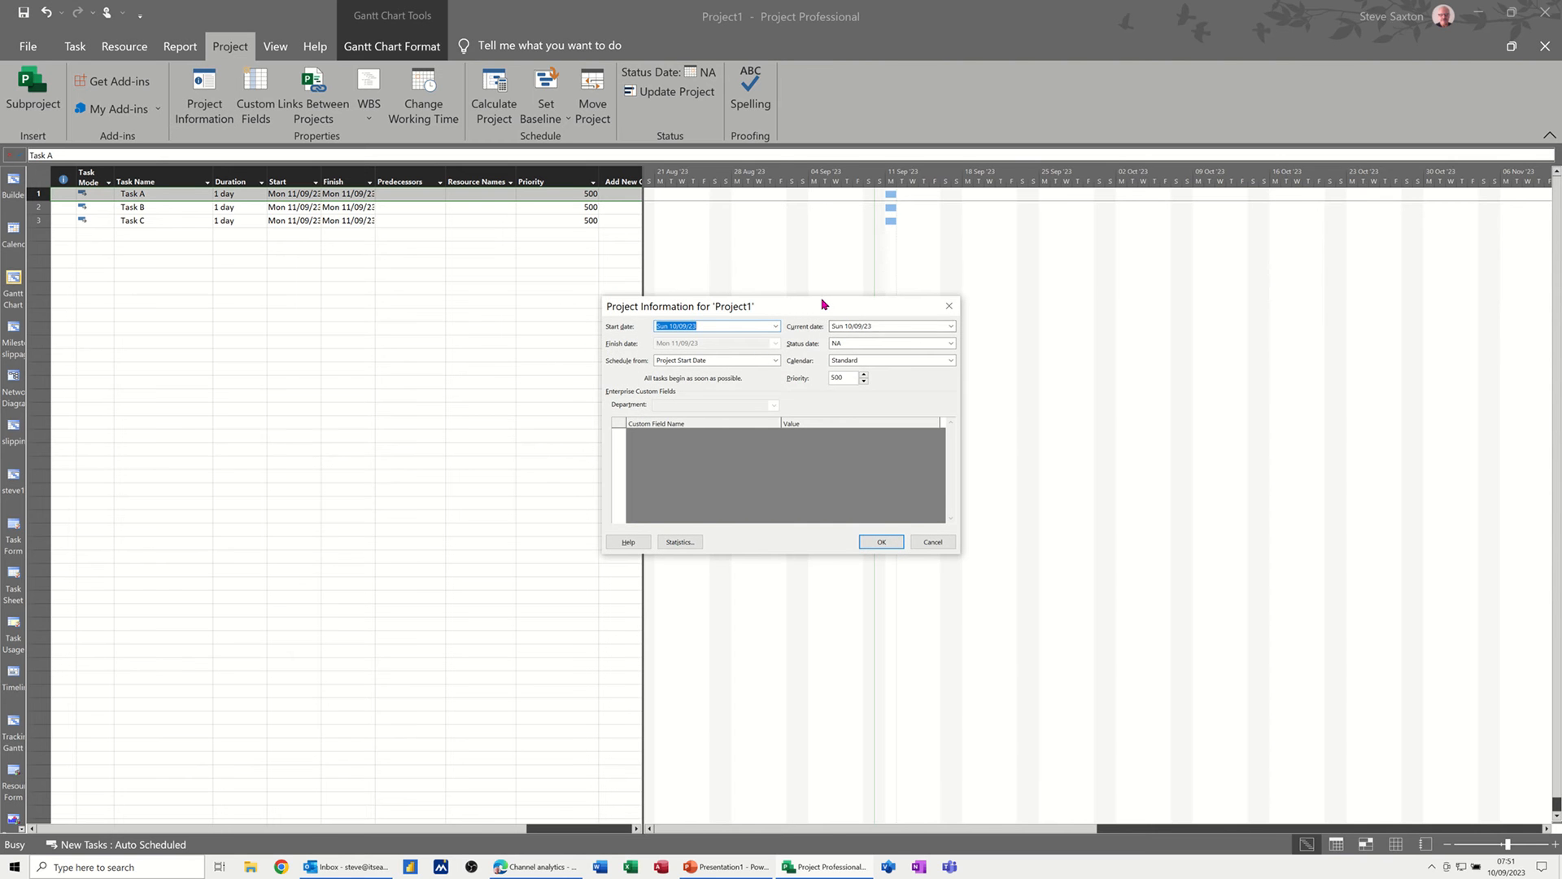
left_click_drag(822, 305, 435, 252)
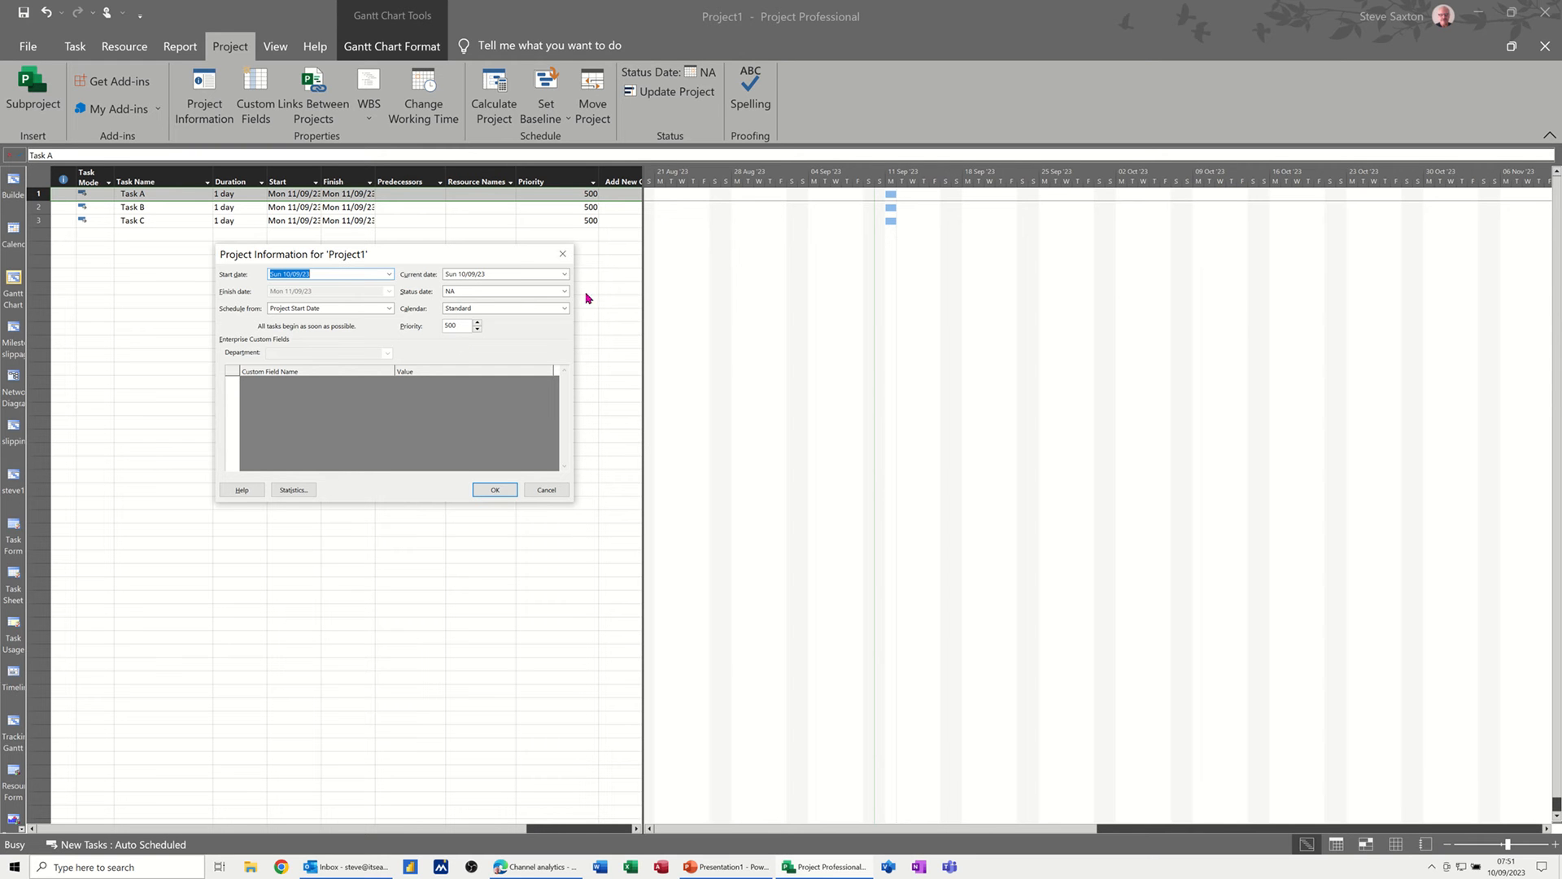
left_click(495, 489)
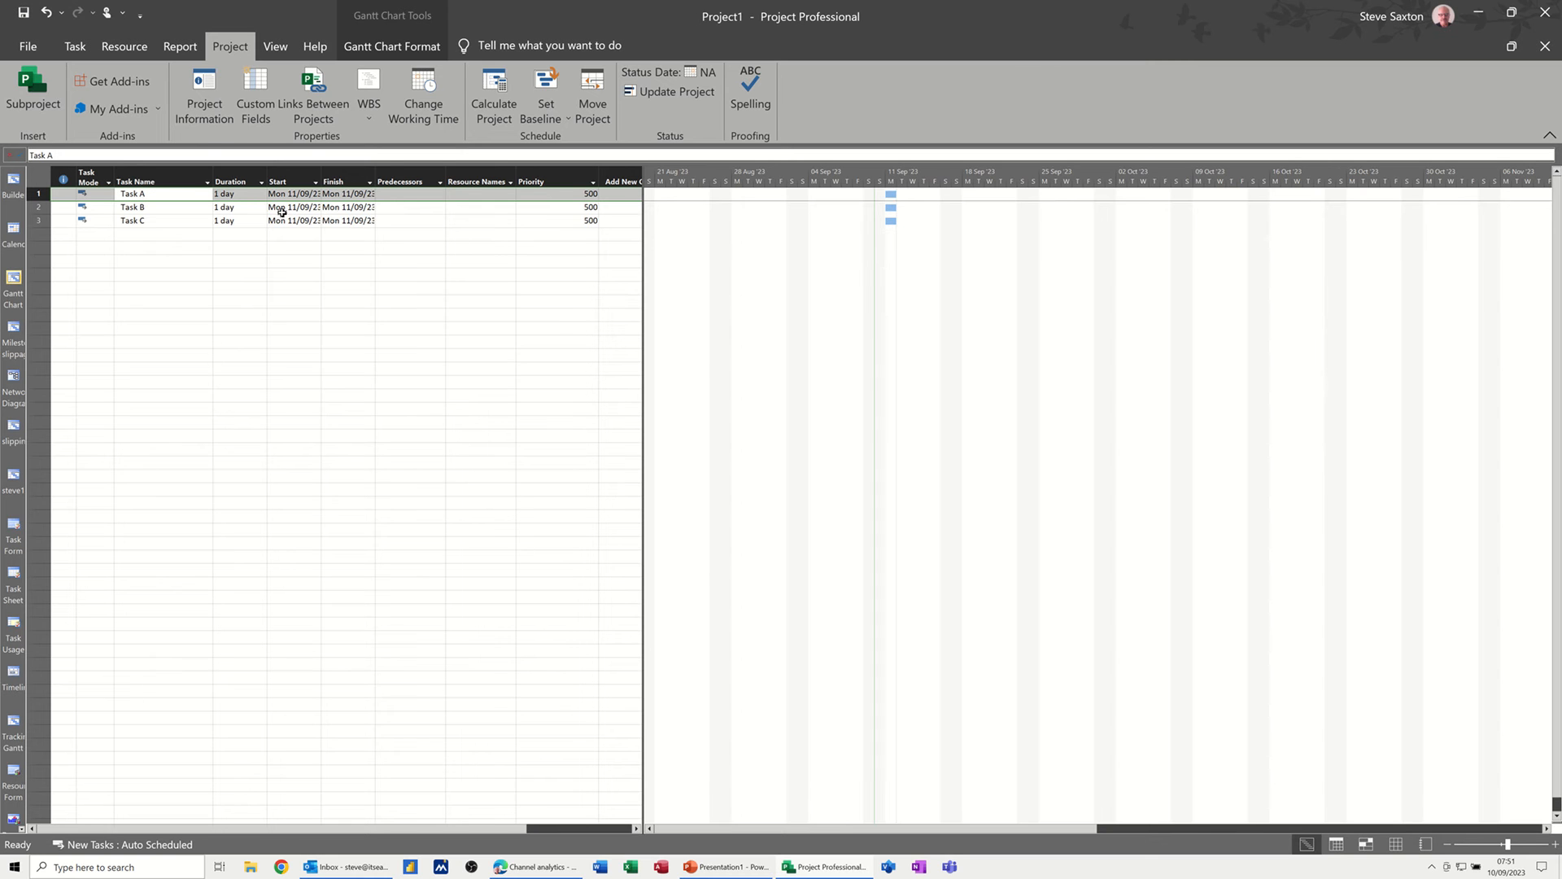
Set Task B's priority to 600.
left_click(568, 207)
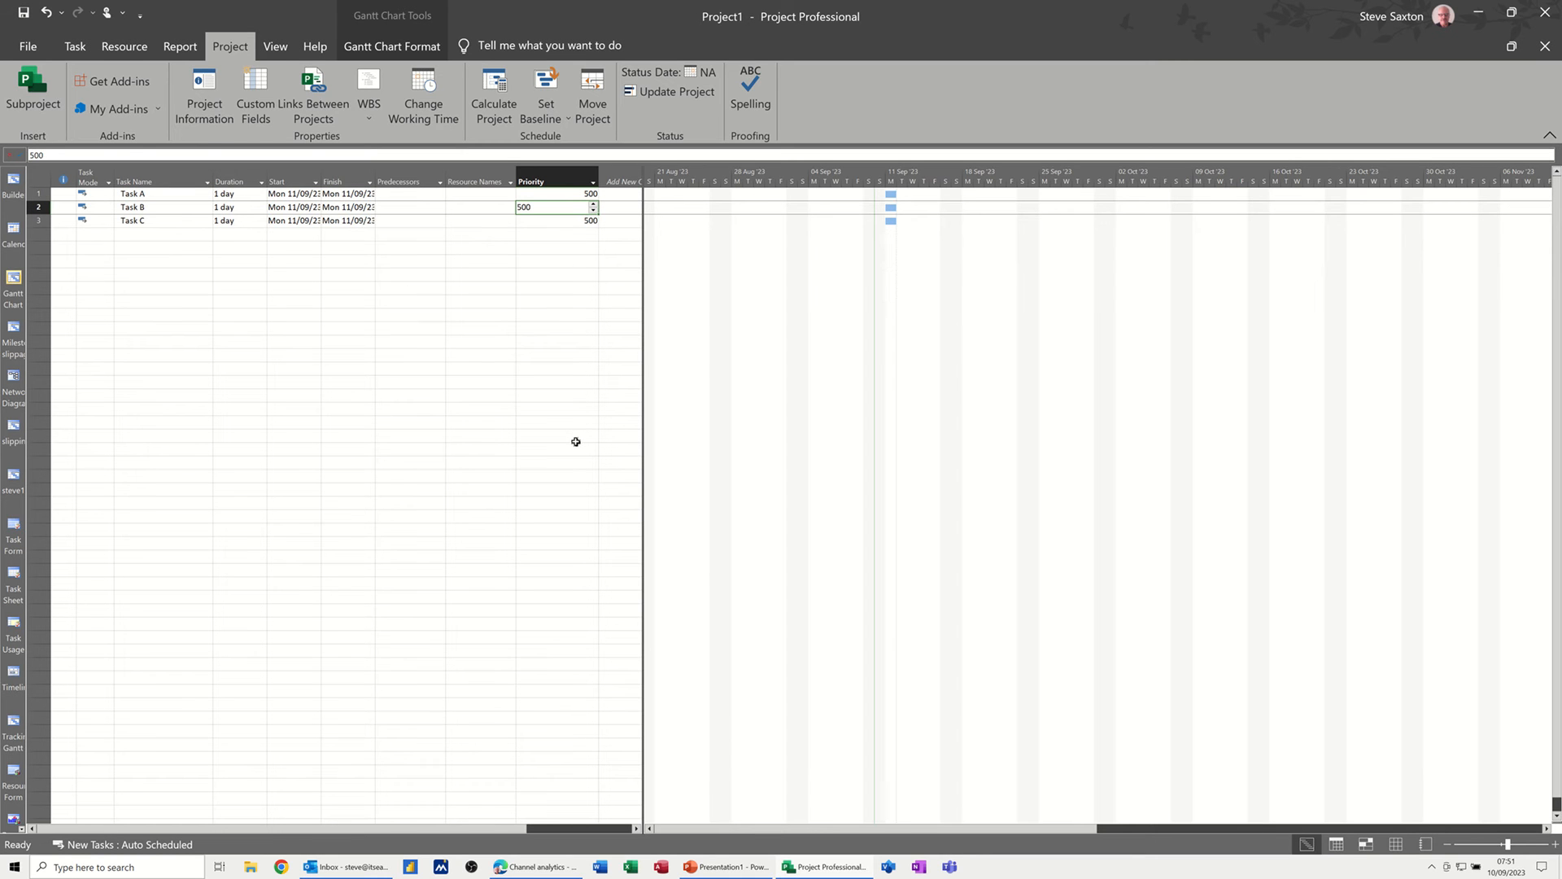
type("6")
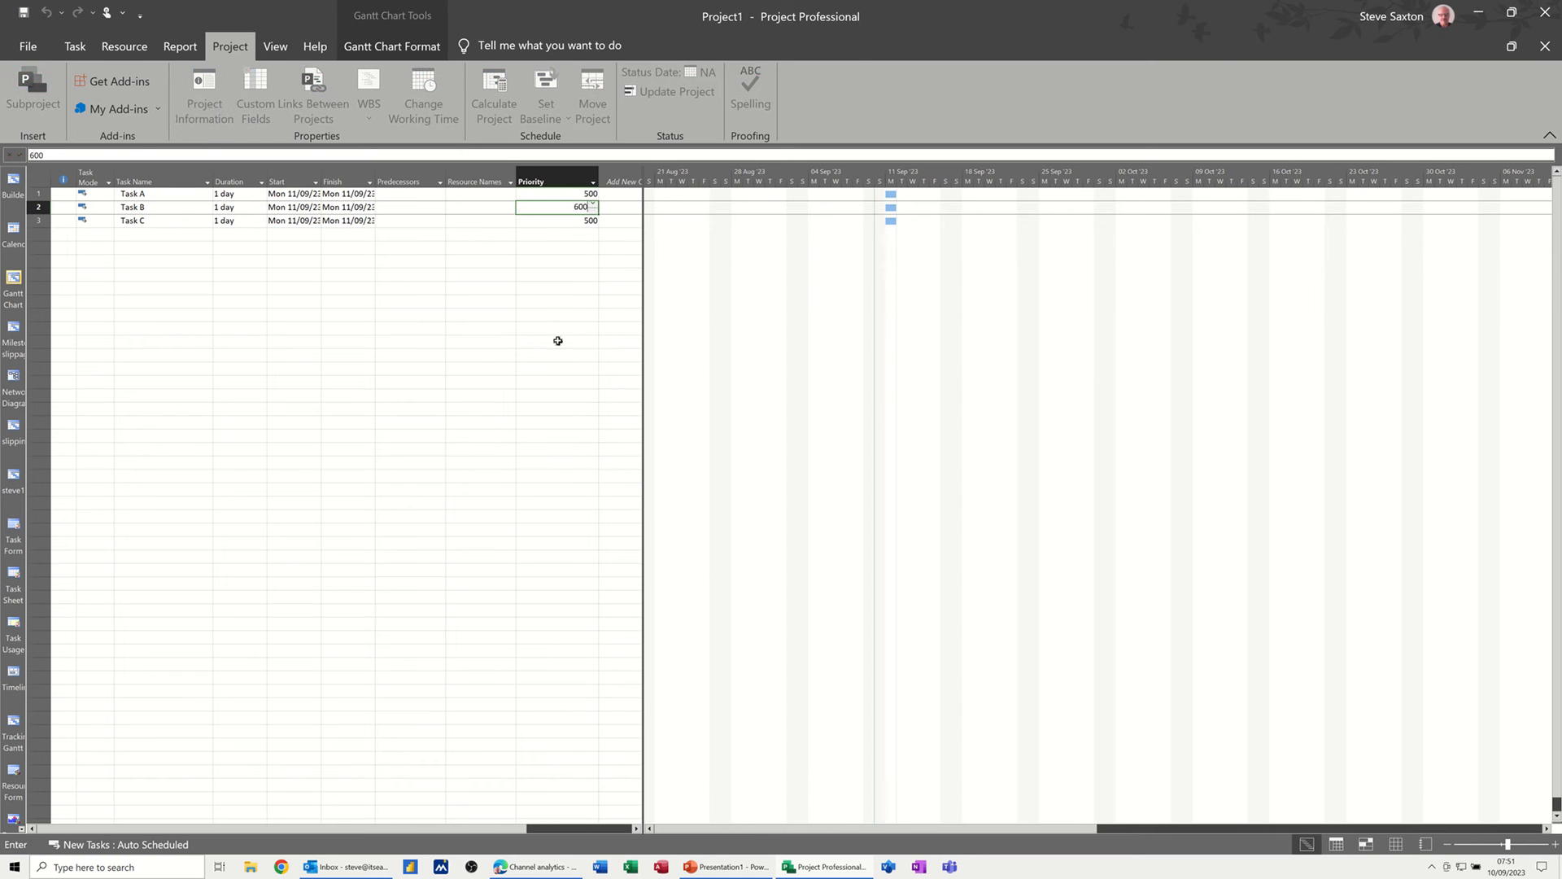
type("00")
left_click(550, 276)
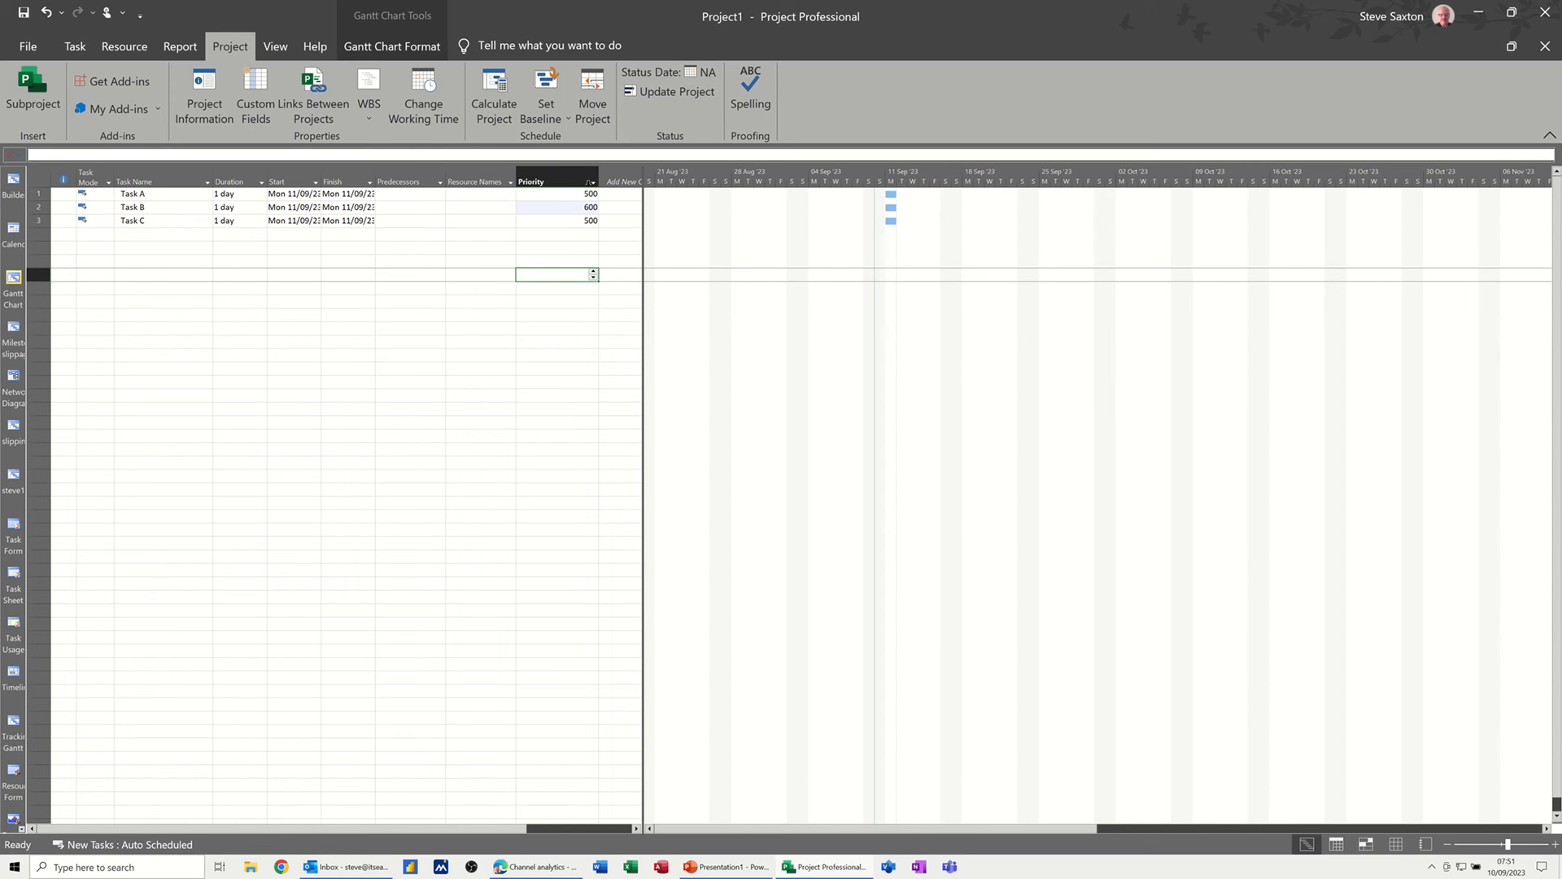
Sort the tasks by priority from largest to smallest, and undo the sort.
left_click(593, 183)
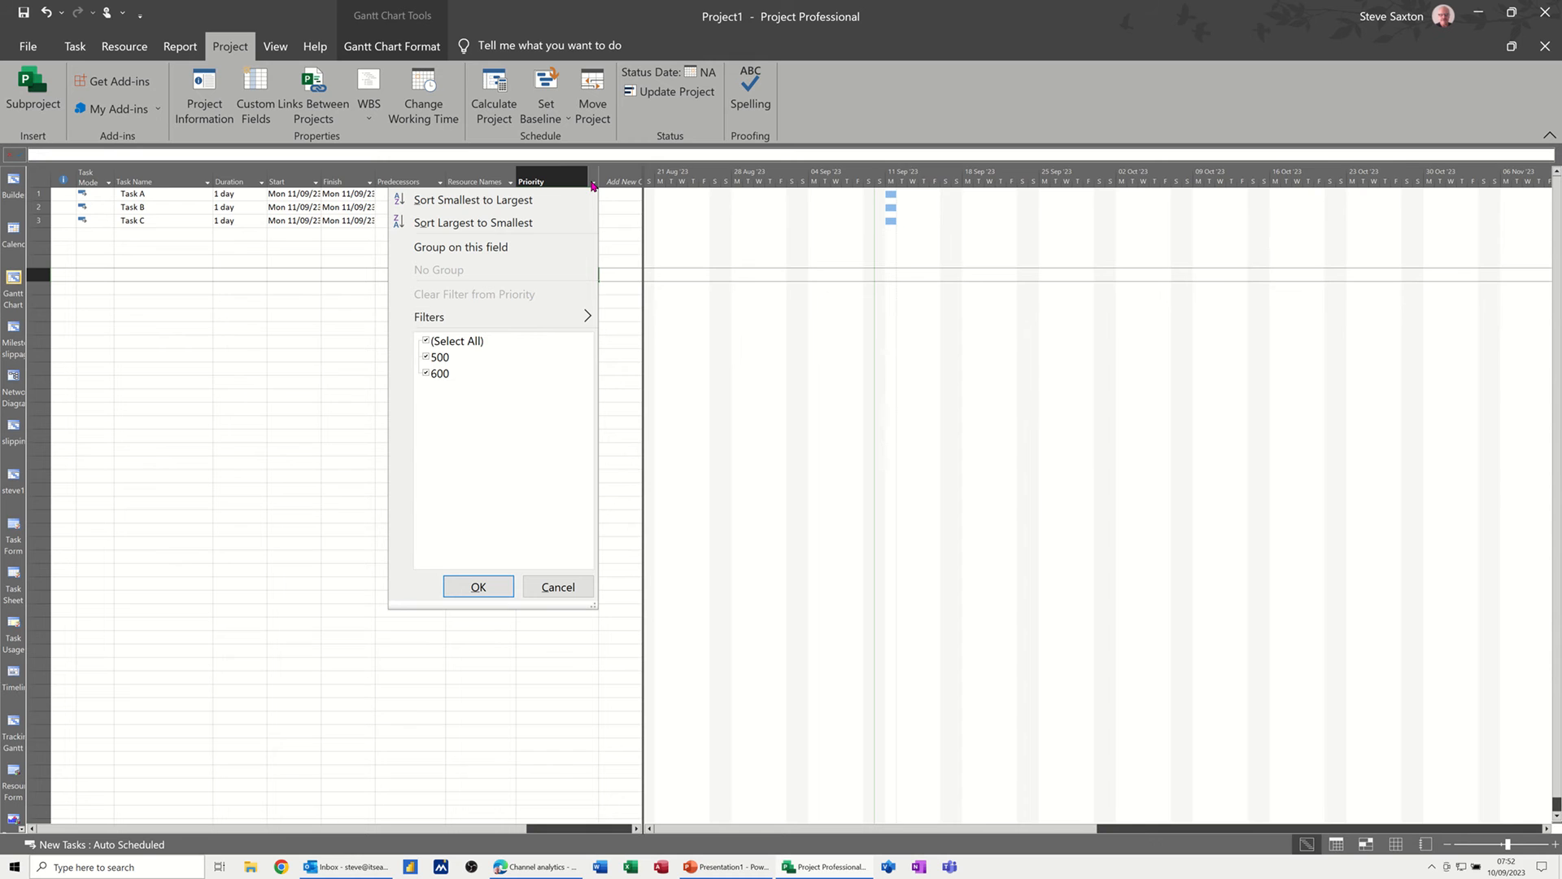
left_click(503, 222)
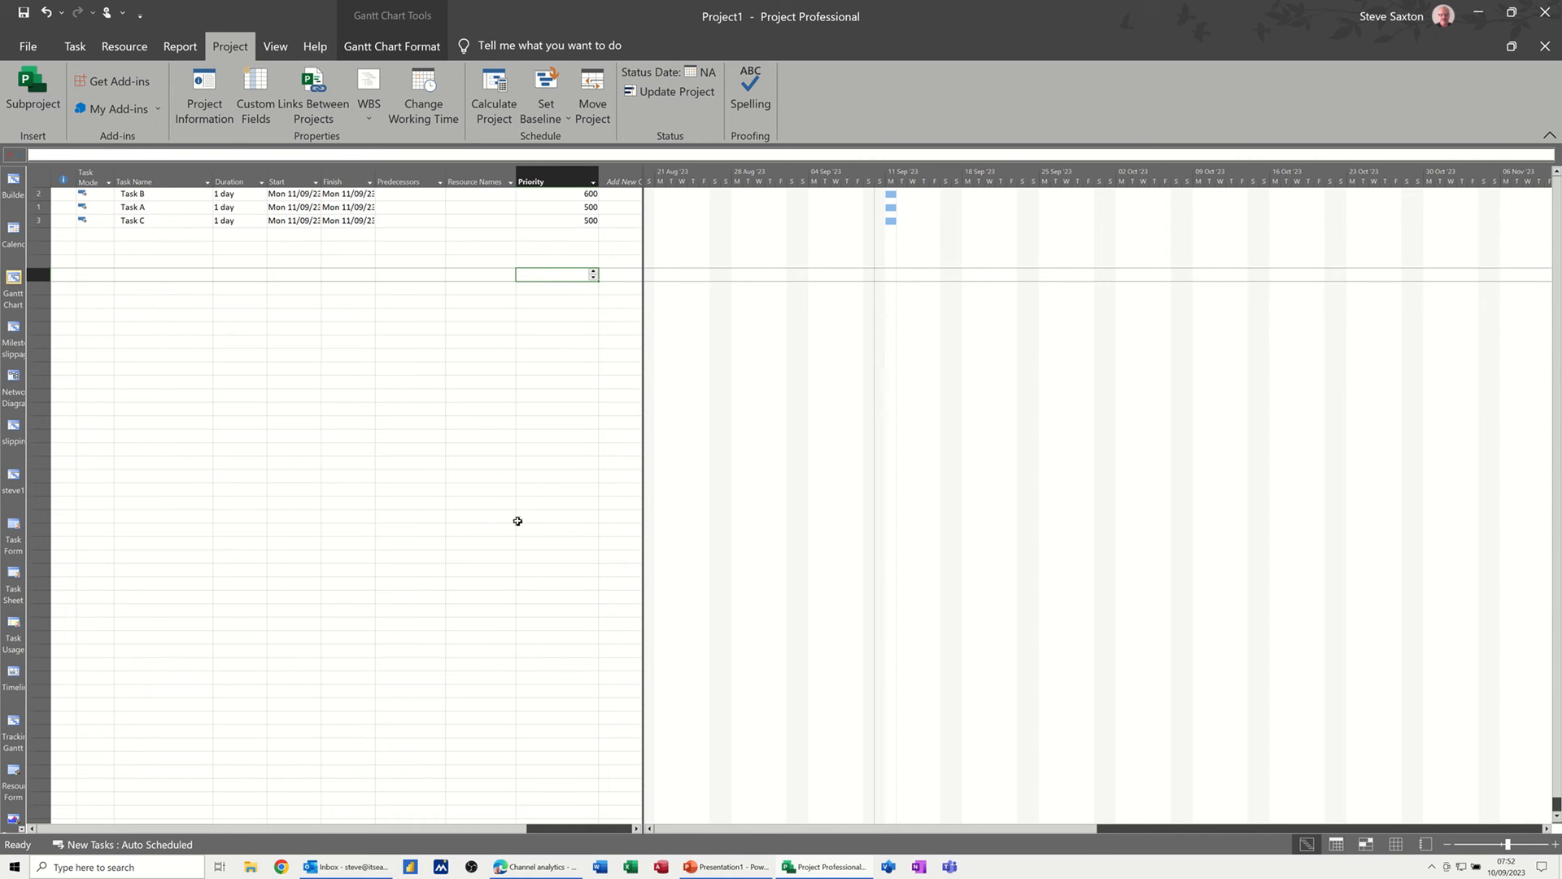
key("ctrl+z")
Assign a new resource to Task A by entering the person's name, and view its entry in the Resource Sheet.
left_click(475, 195)
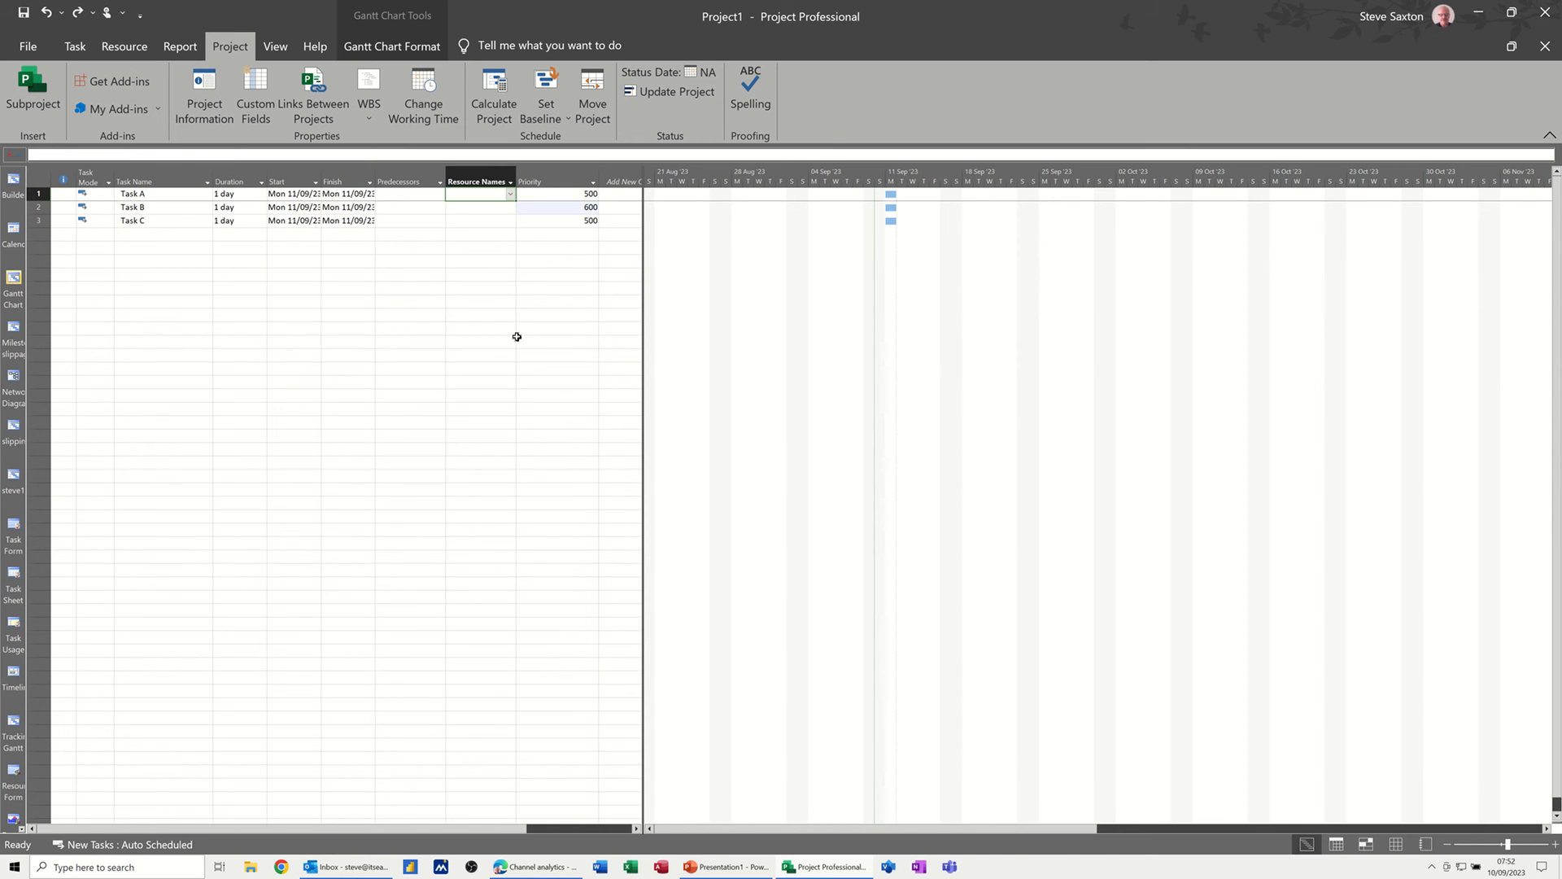
type("Bo")
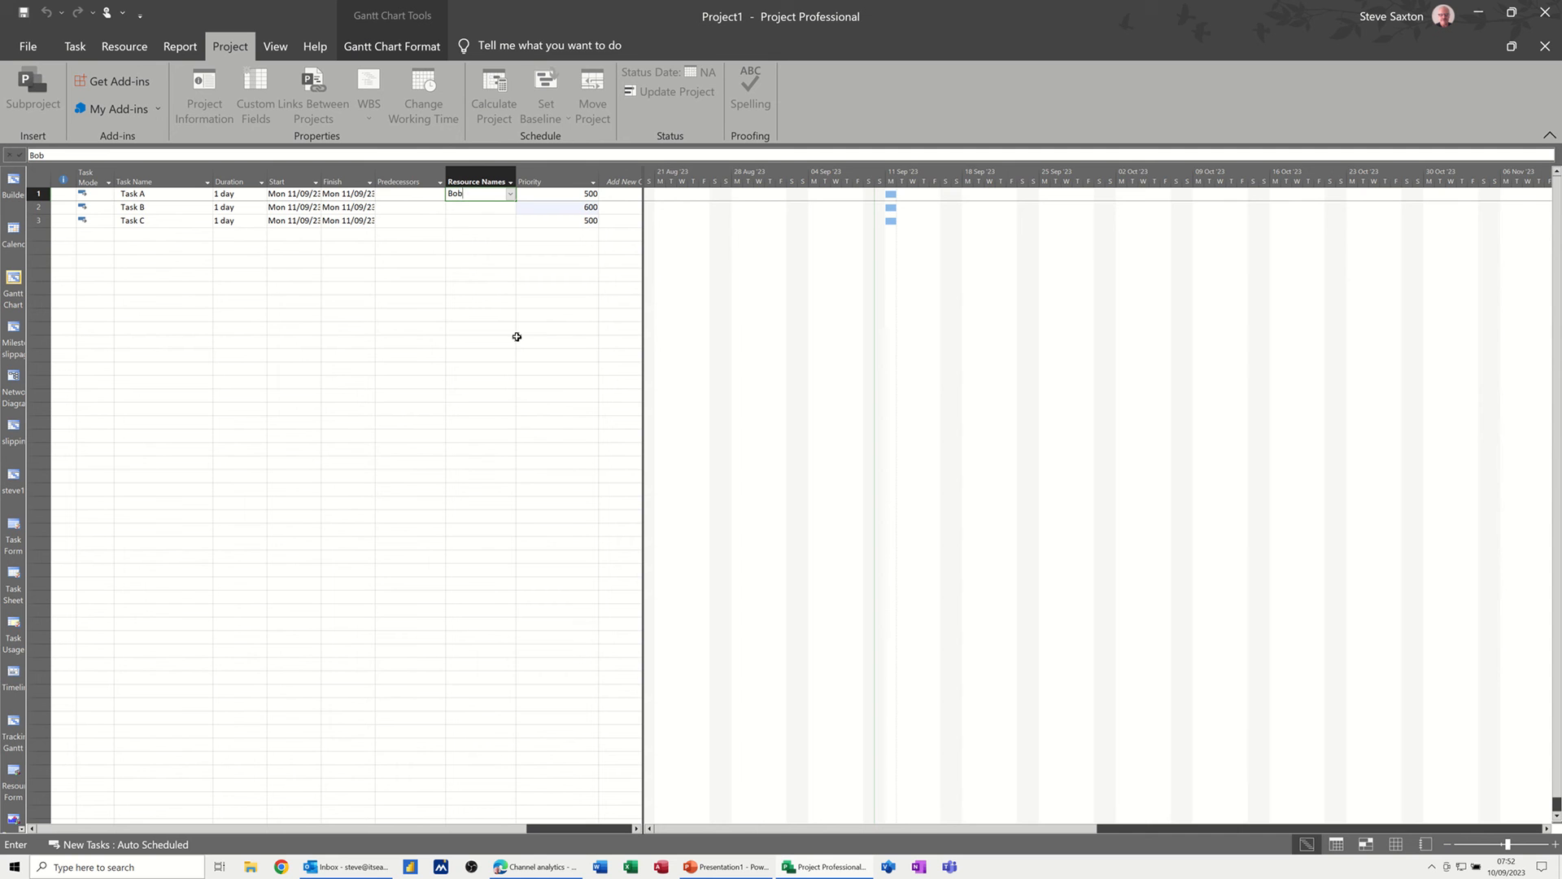
type("b")
left_click(470, 261)
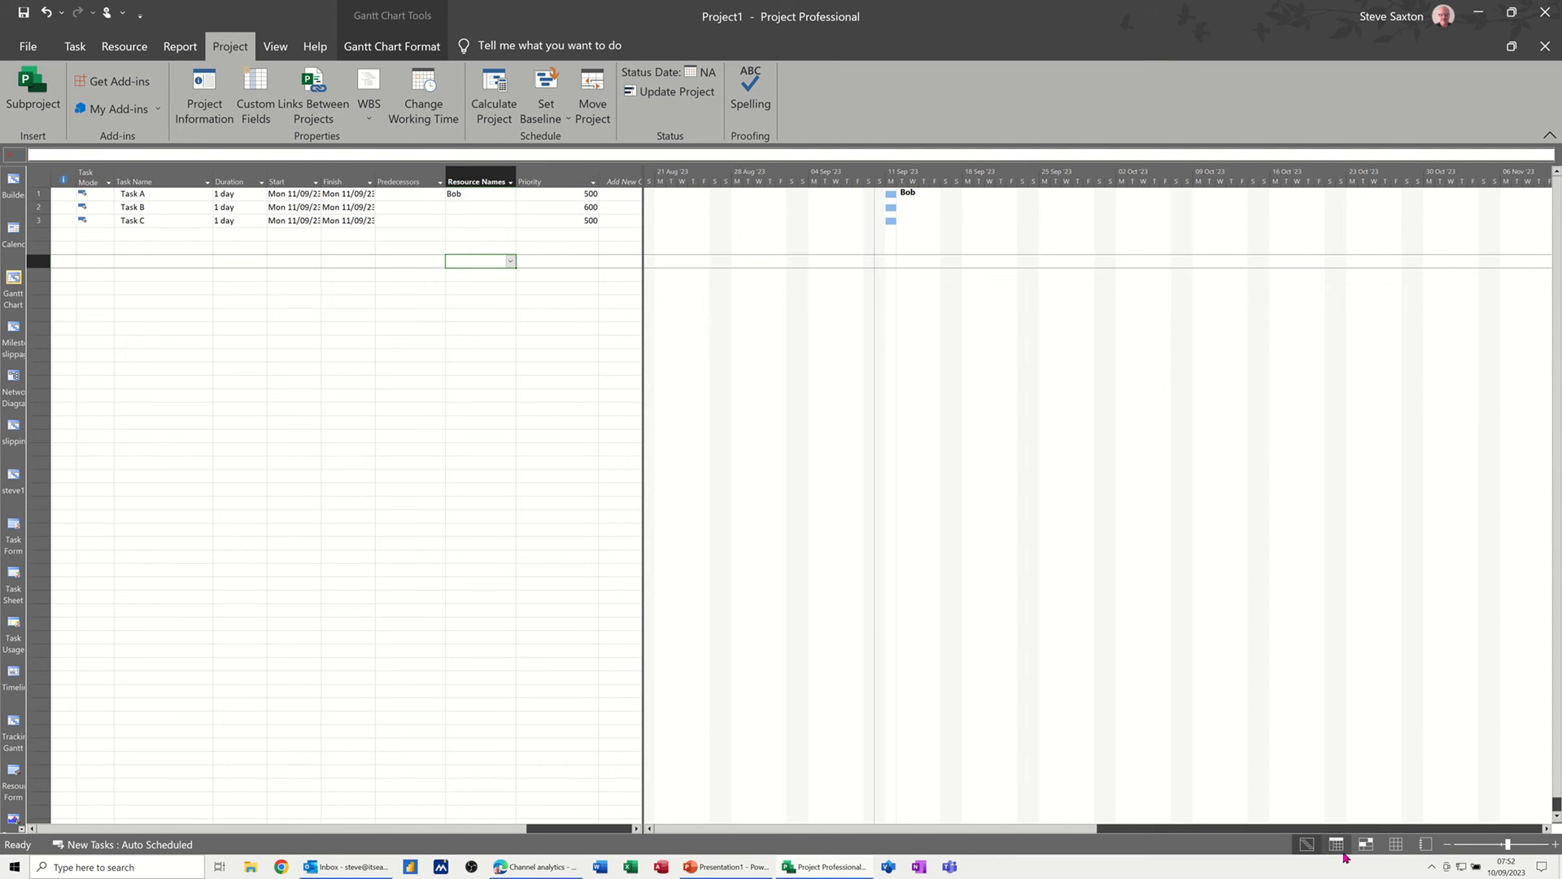
left_click(1396, 845)
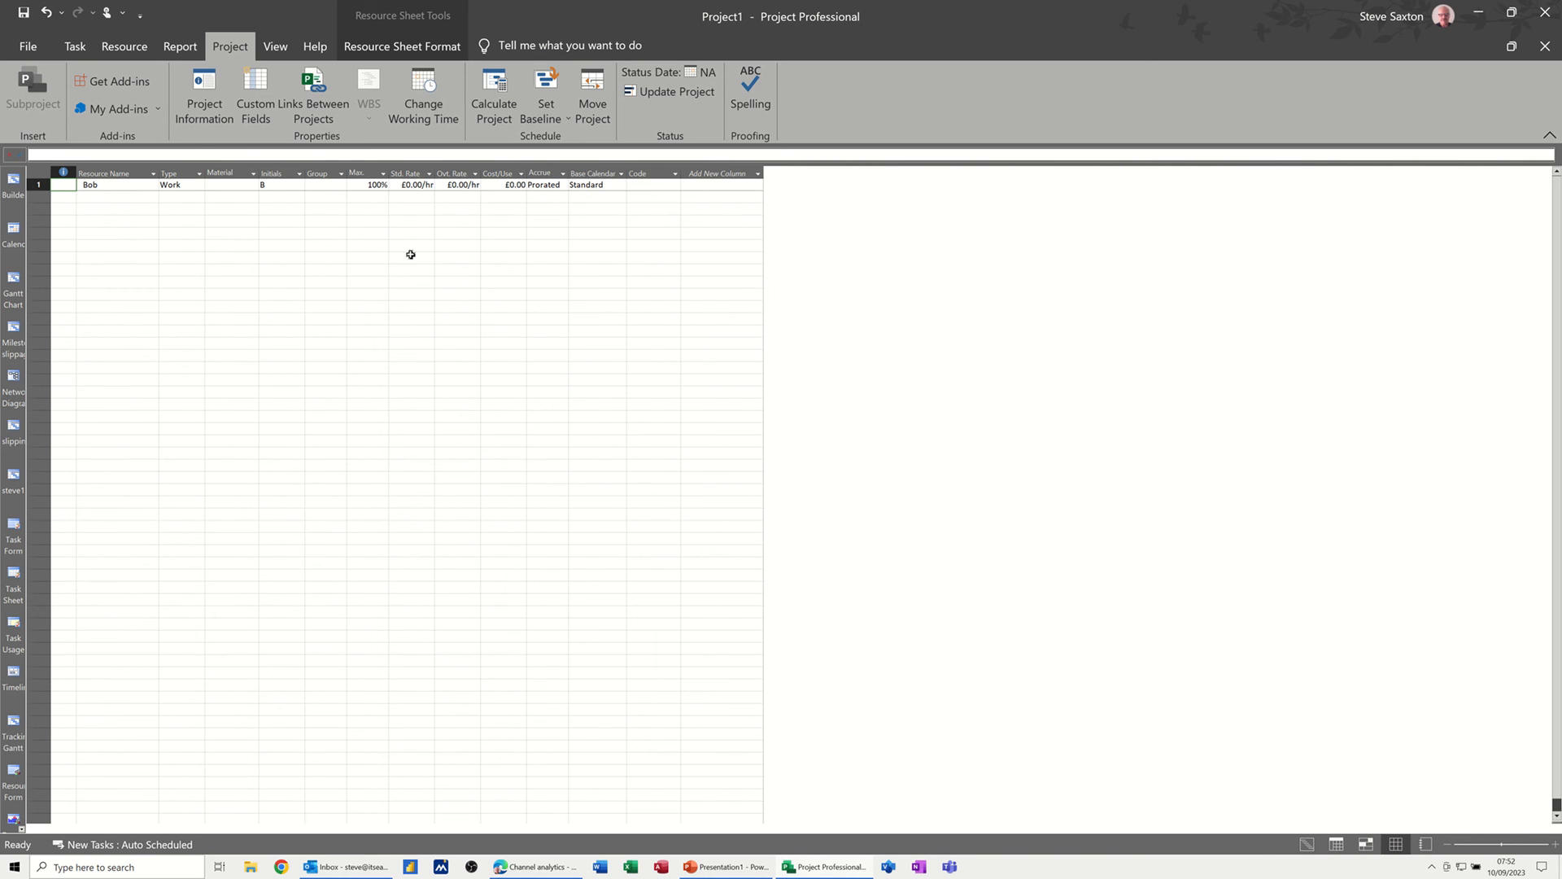
Return to the Gantt Chart and assign Task A's resource to Task B and Task C as well.
left_click(13, 280)
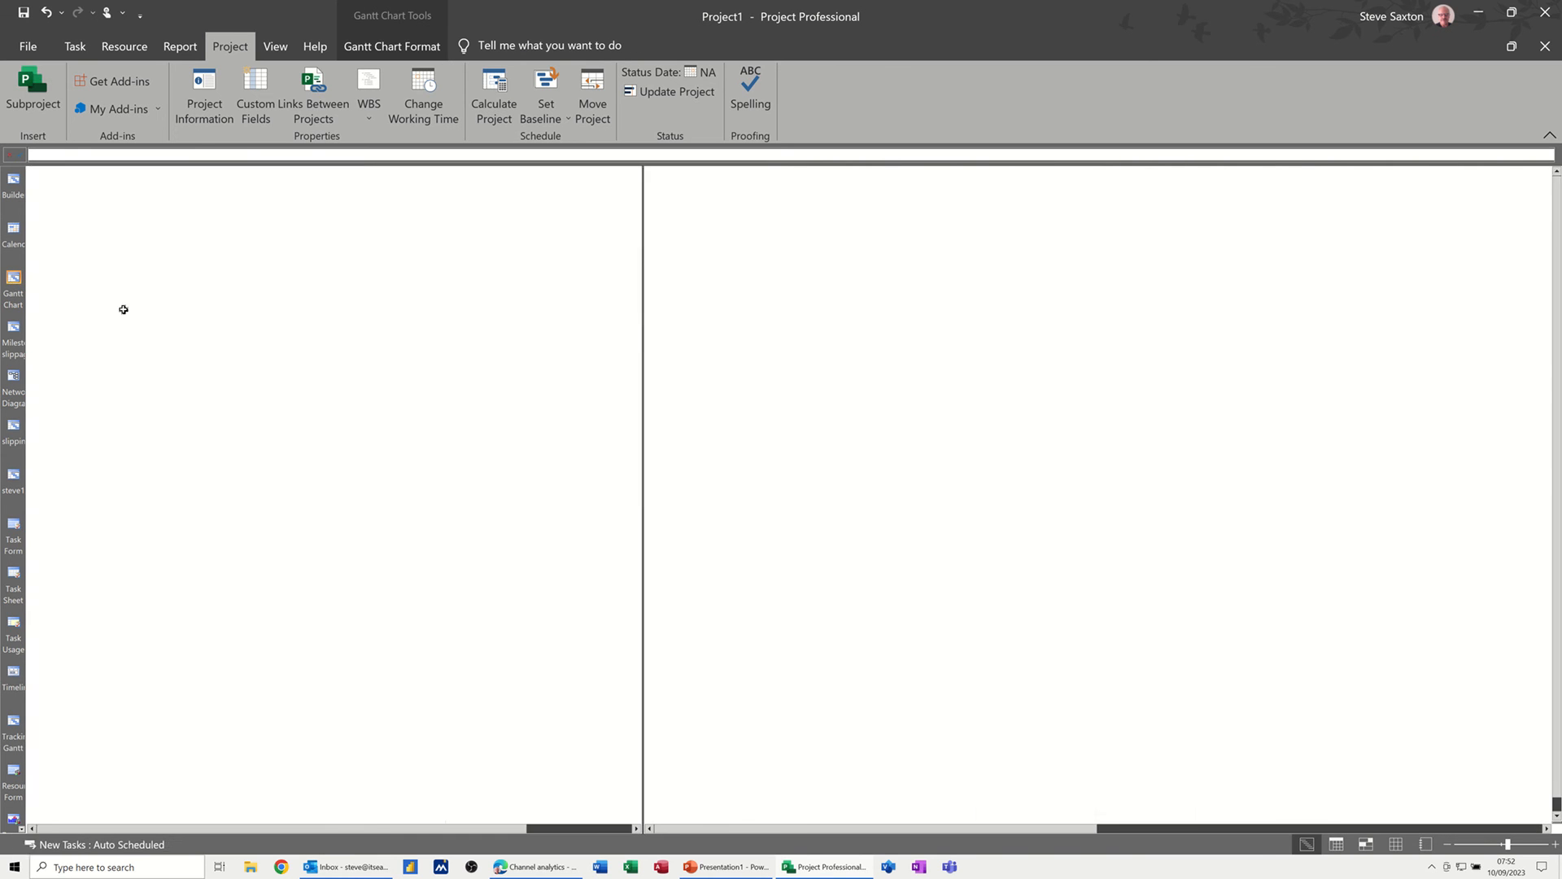
left_click(459, 208)
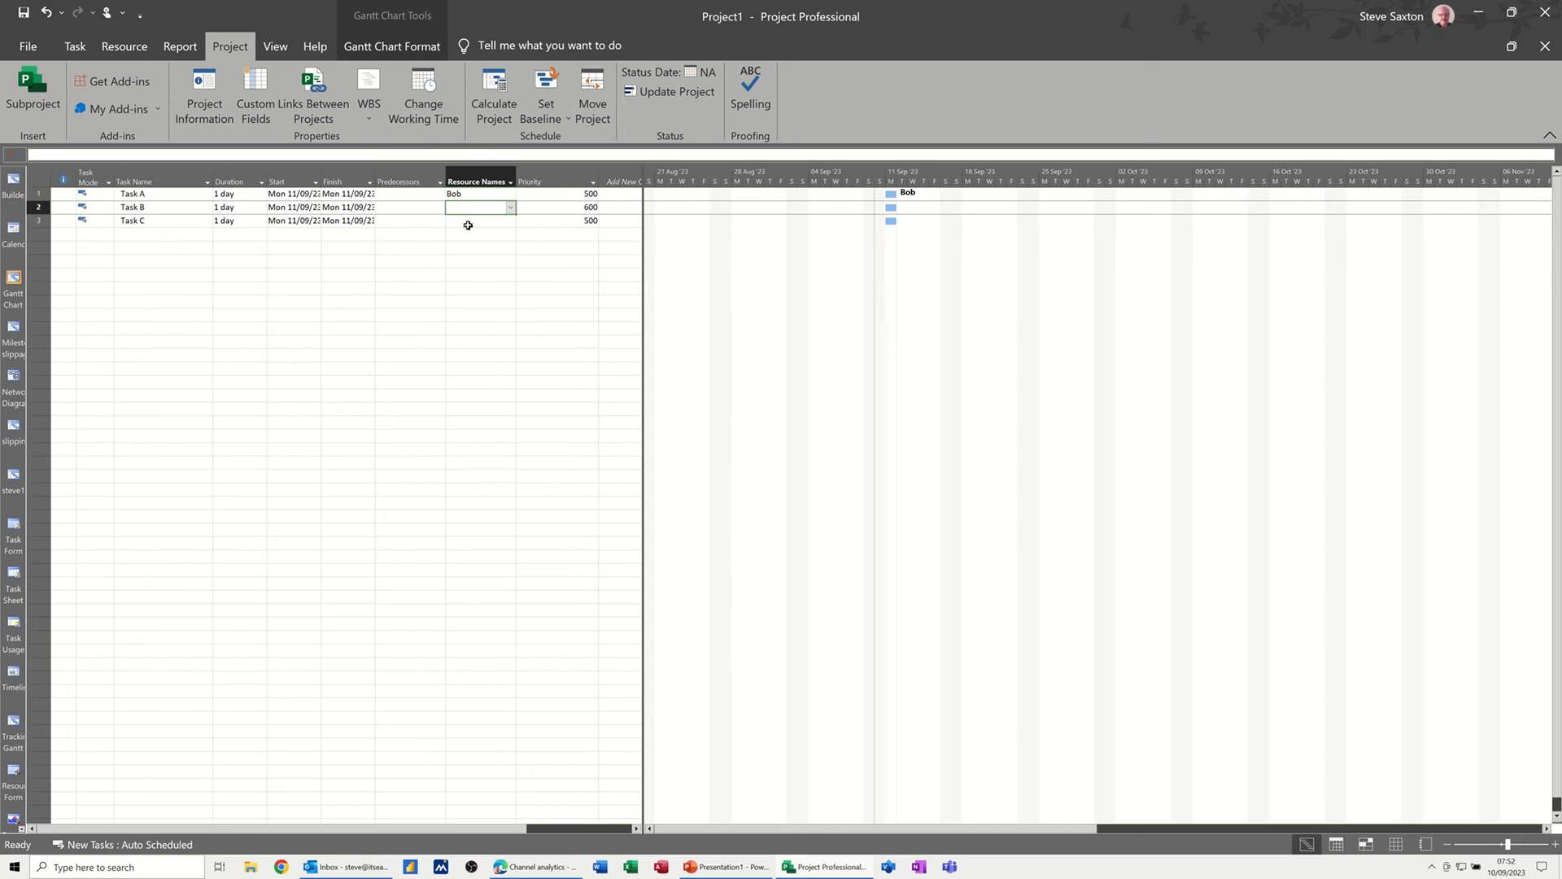
type("Bob")
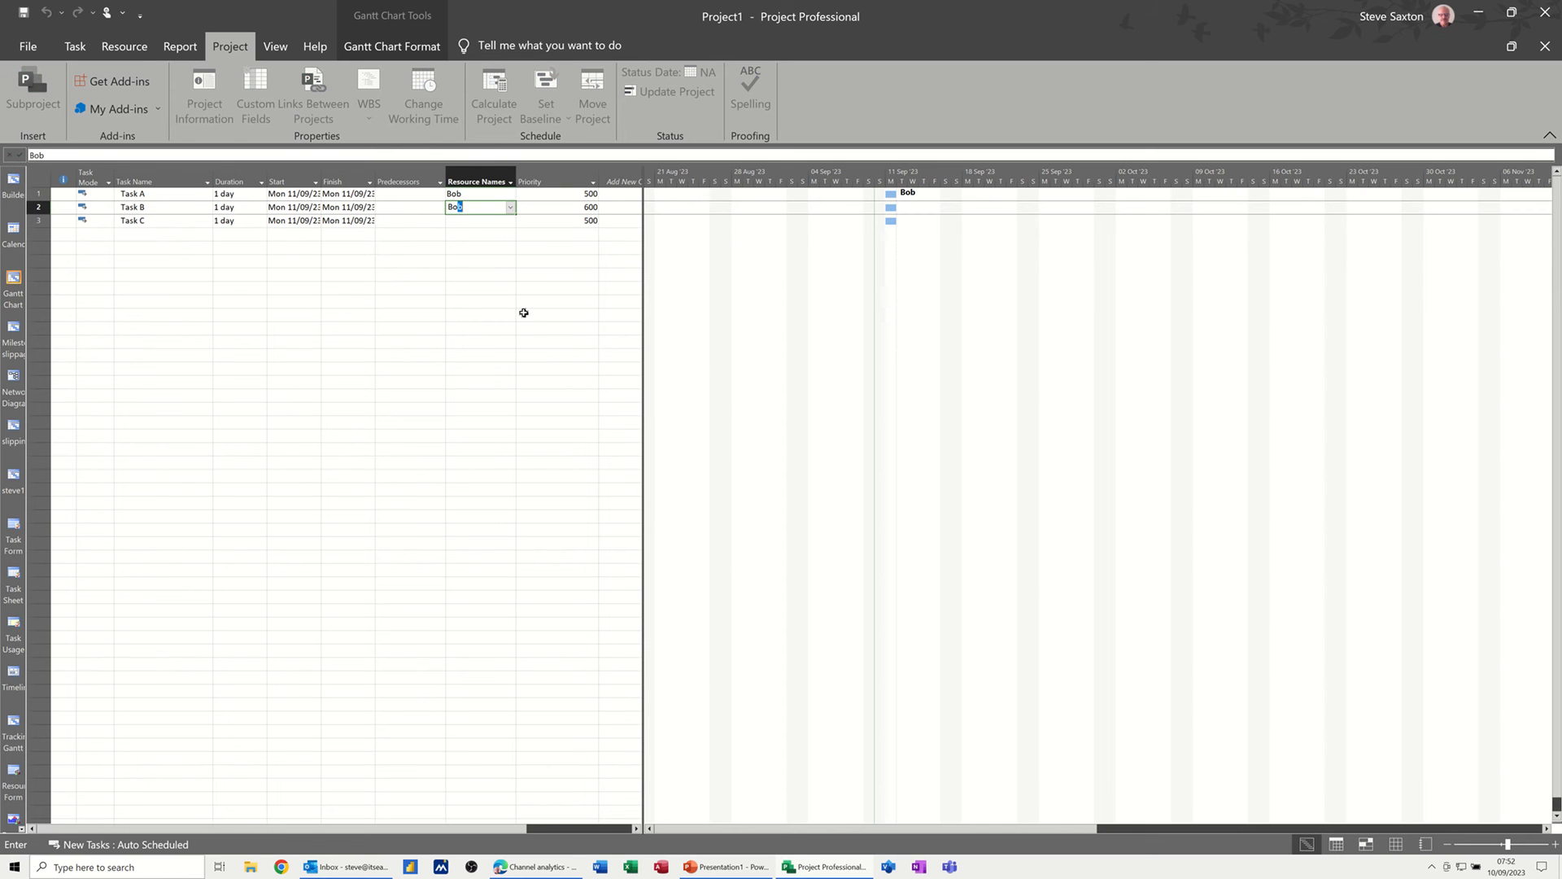
key("Return")
type("Bob")
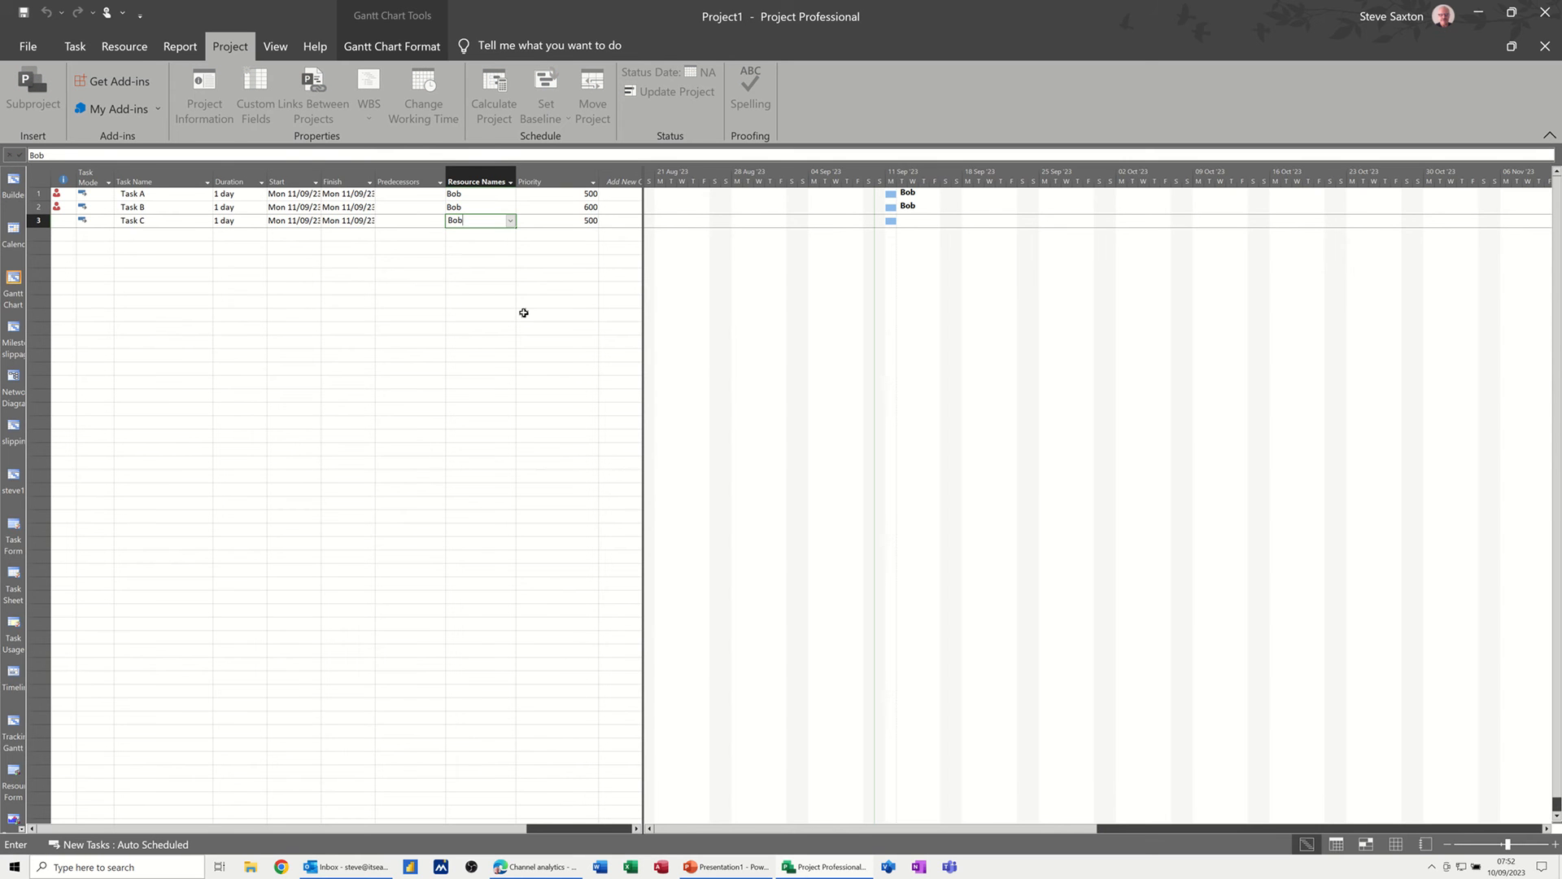
left_click(423, 244)
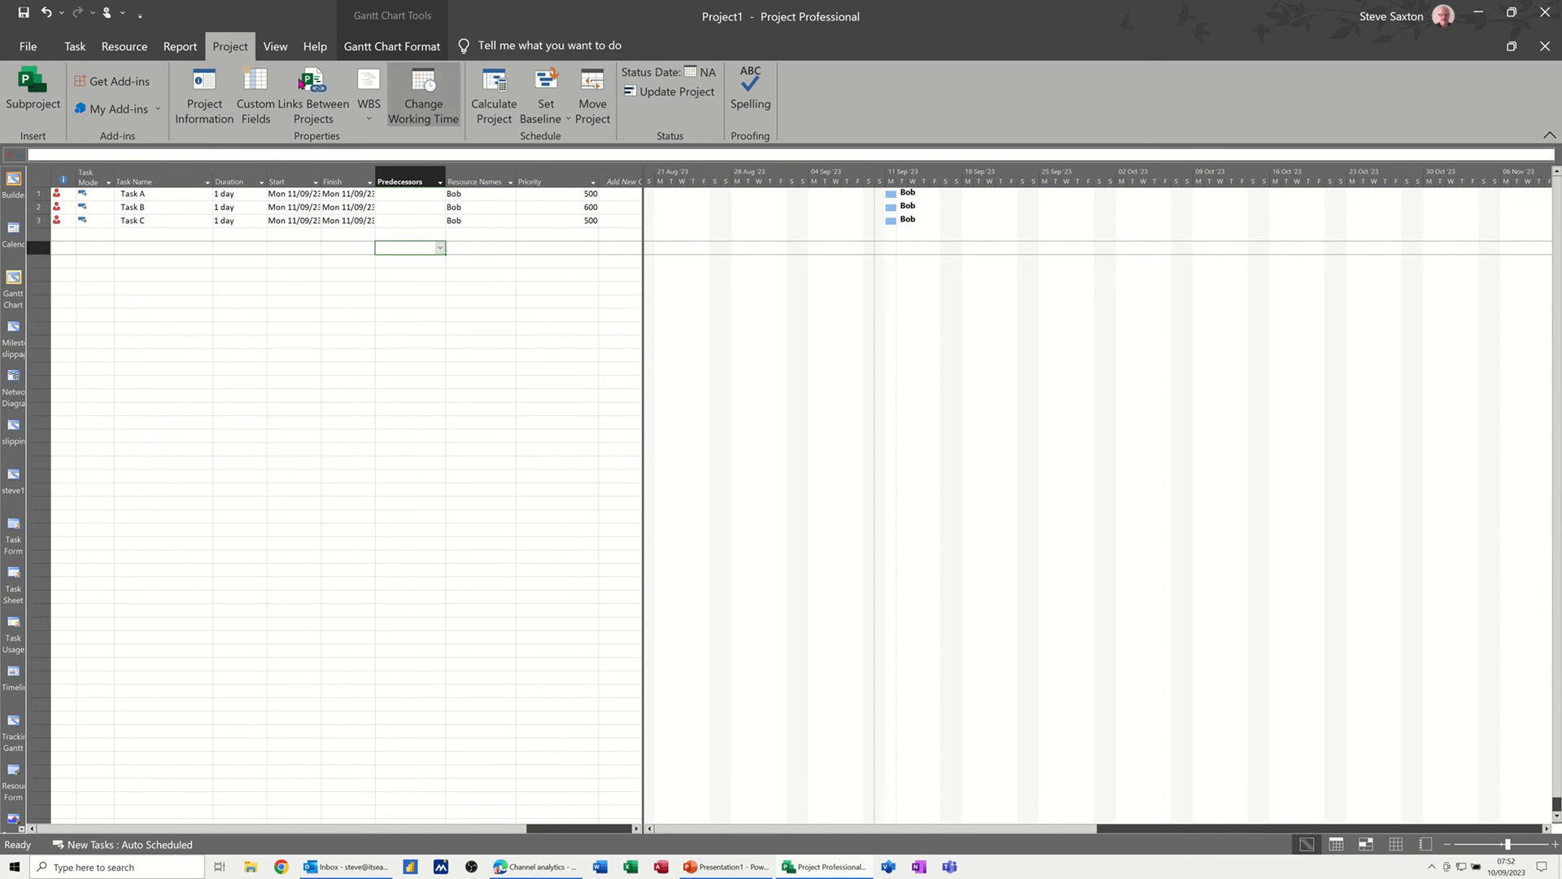
Set Task B's priority to 500, the same as the other two tasks.
left_click(125, 52)
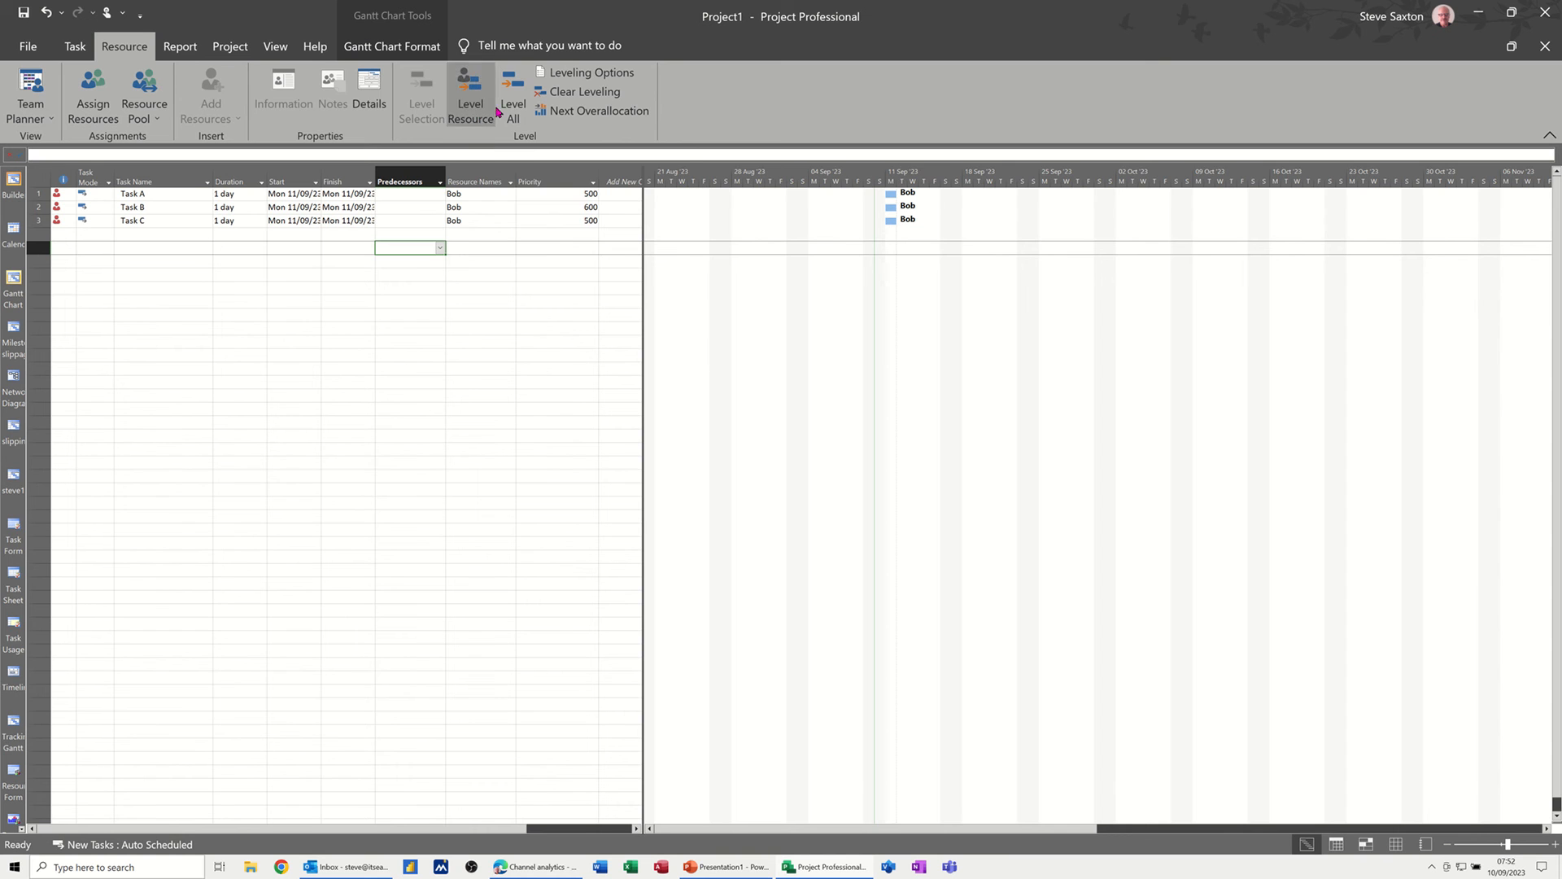
left_click(437, 316)
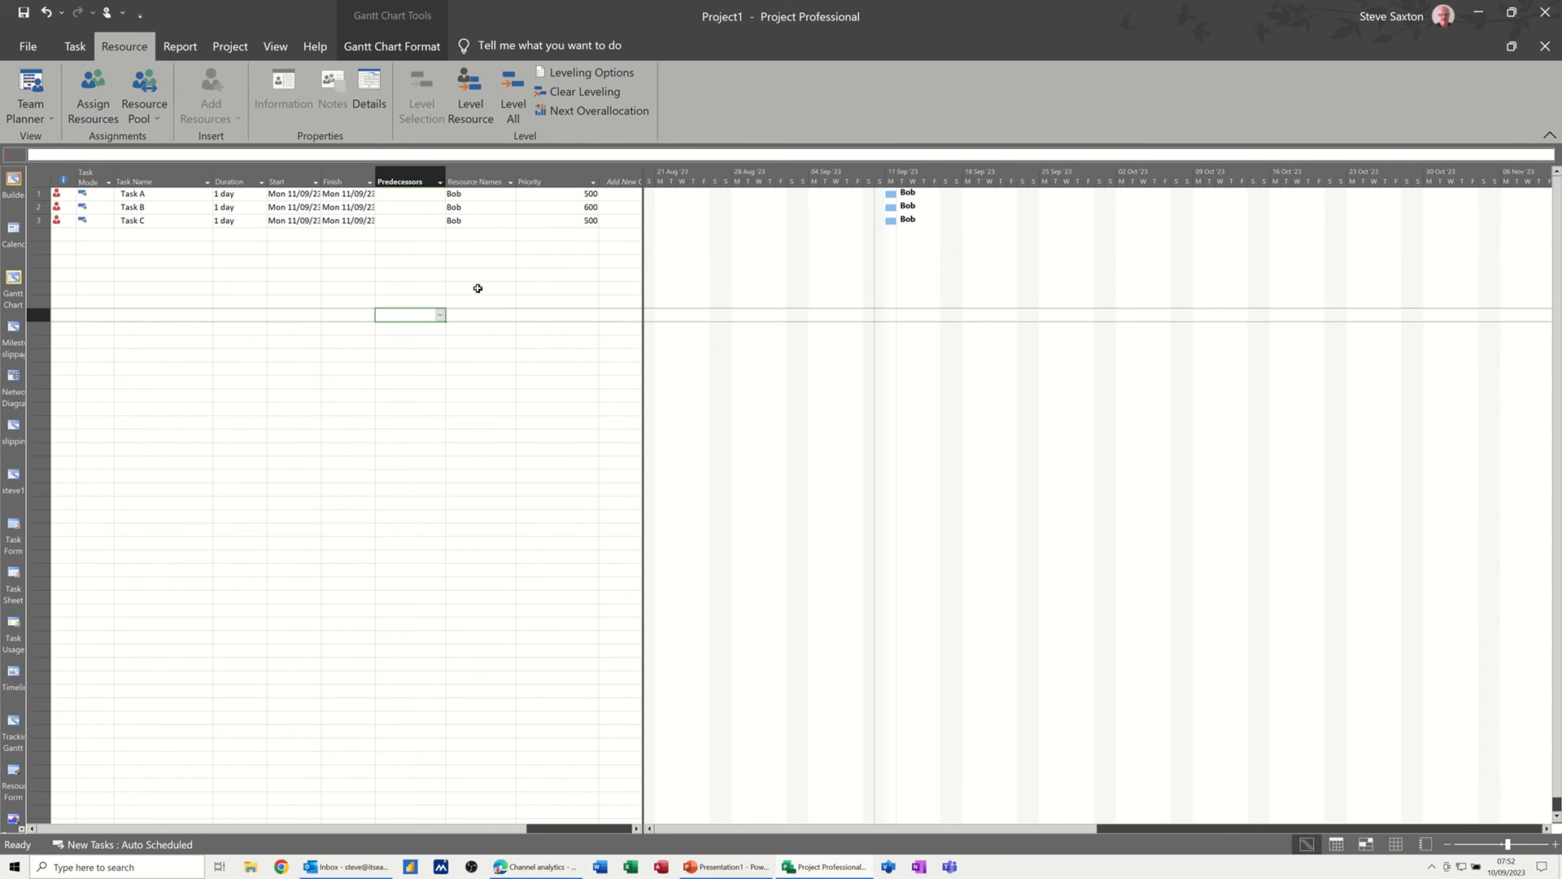
left_click(554, 206)
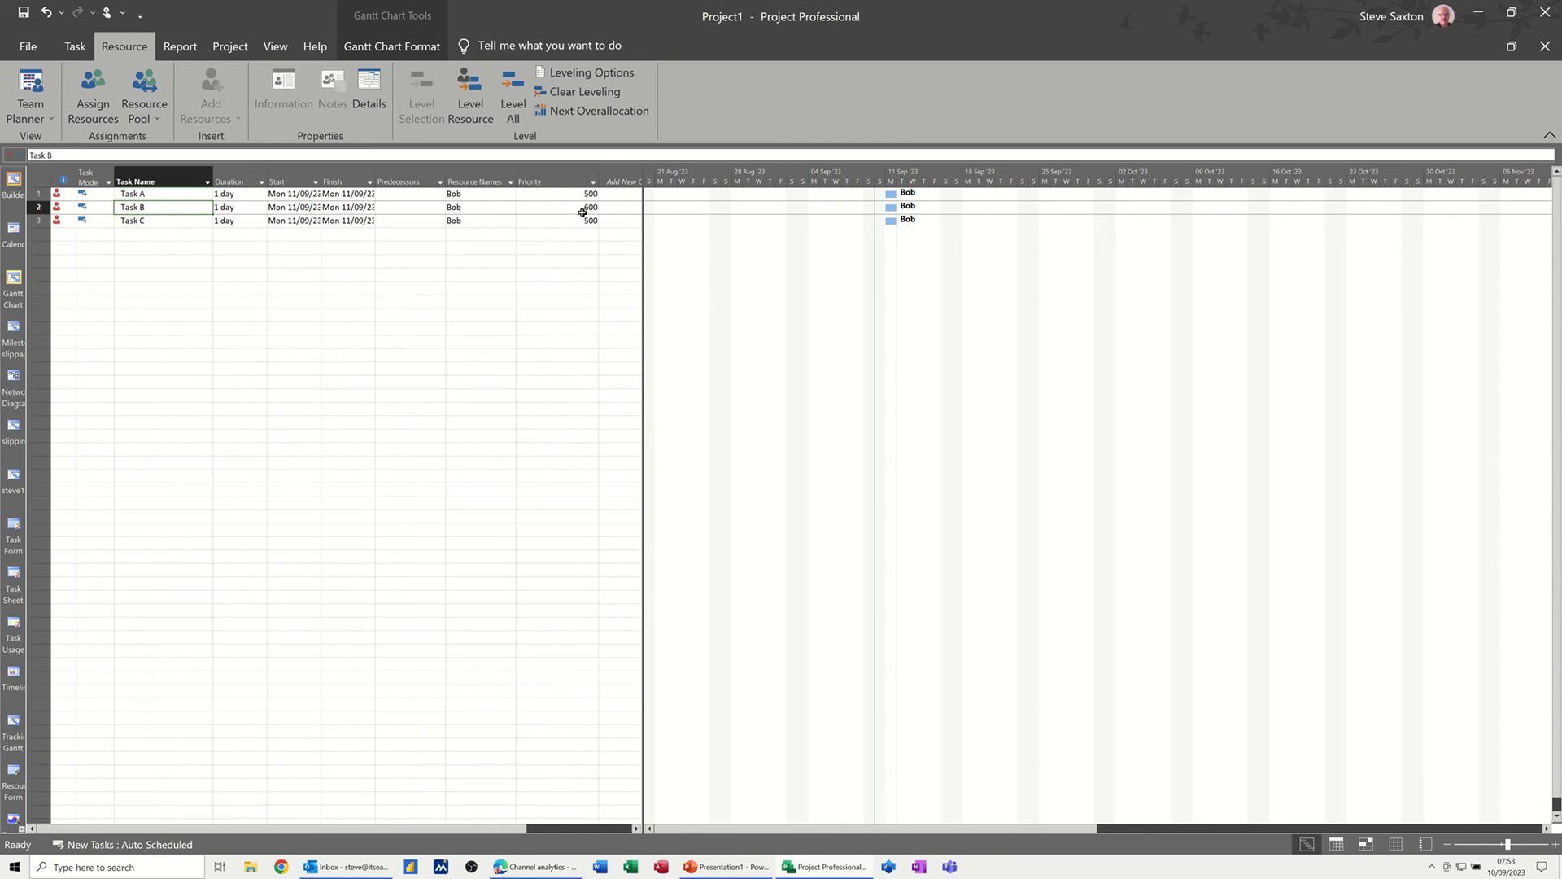
type("5")
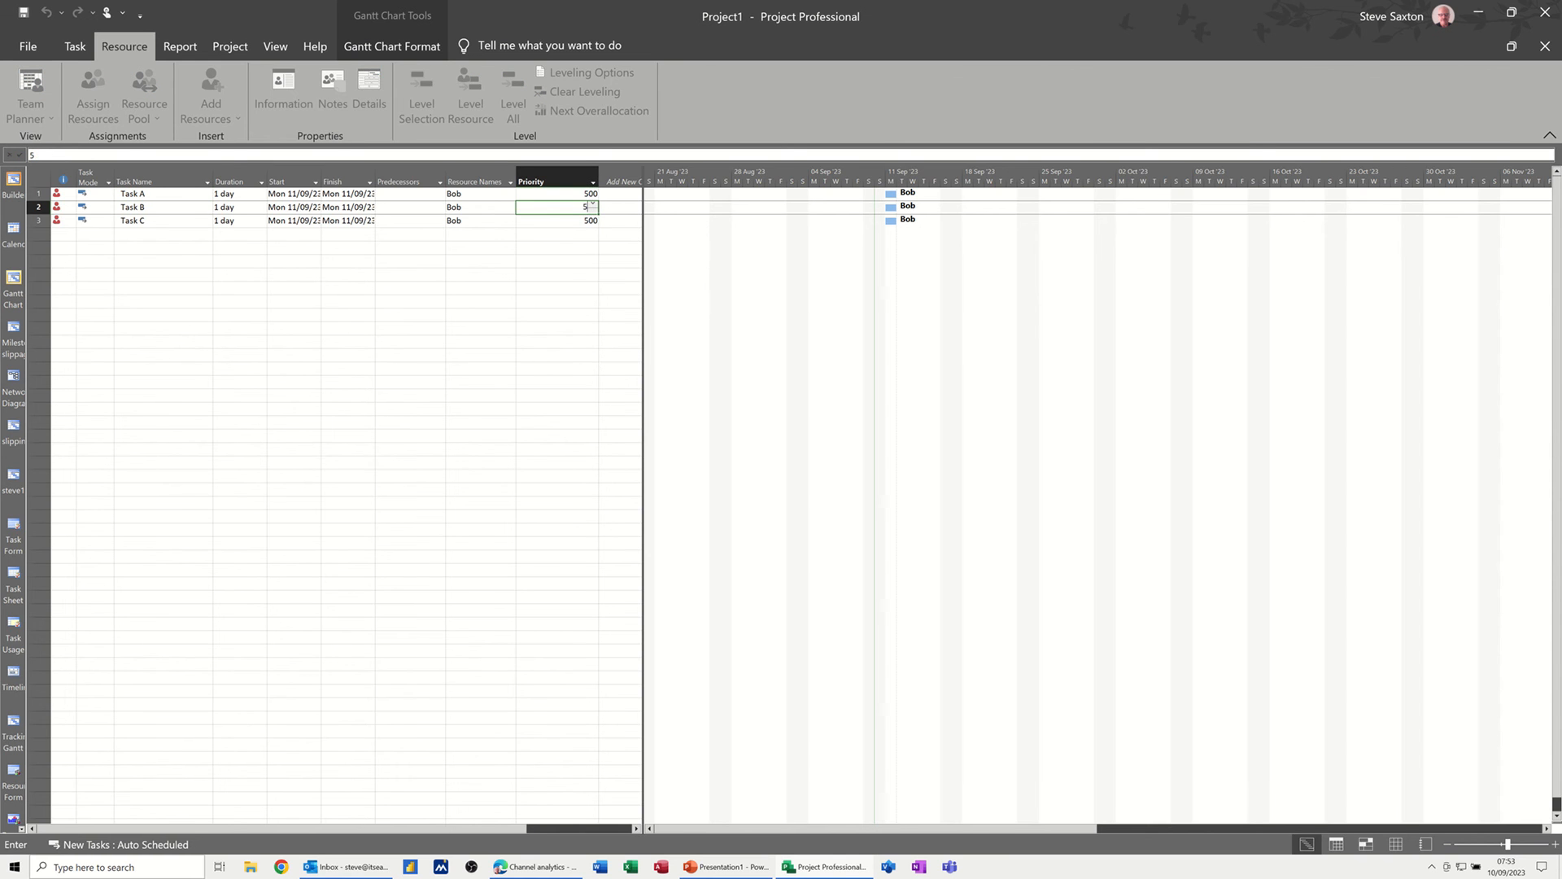
left_click(453, 248)
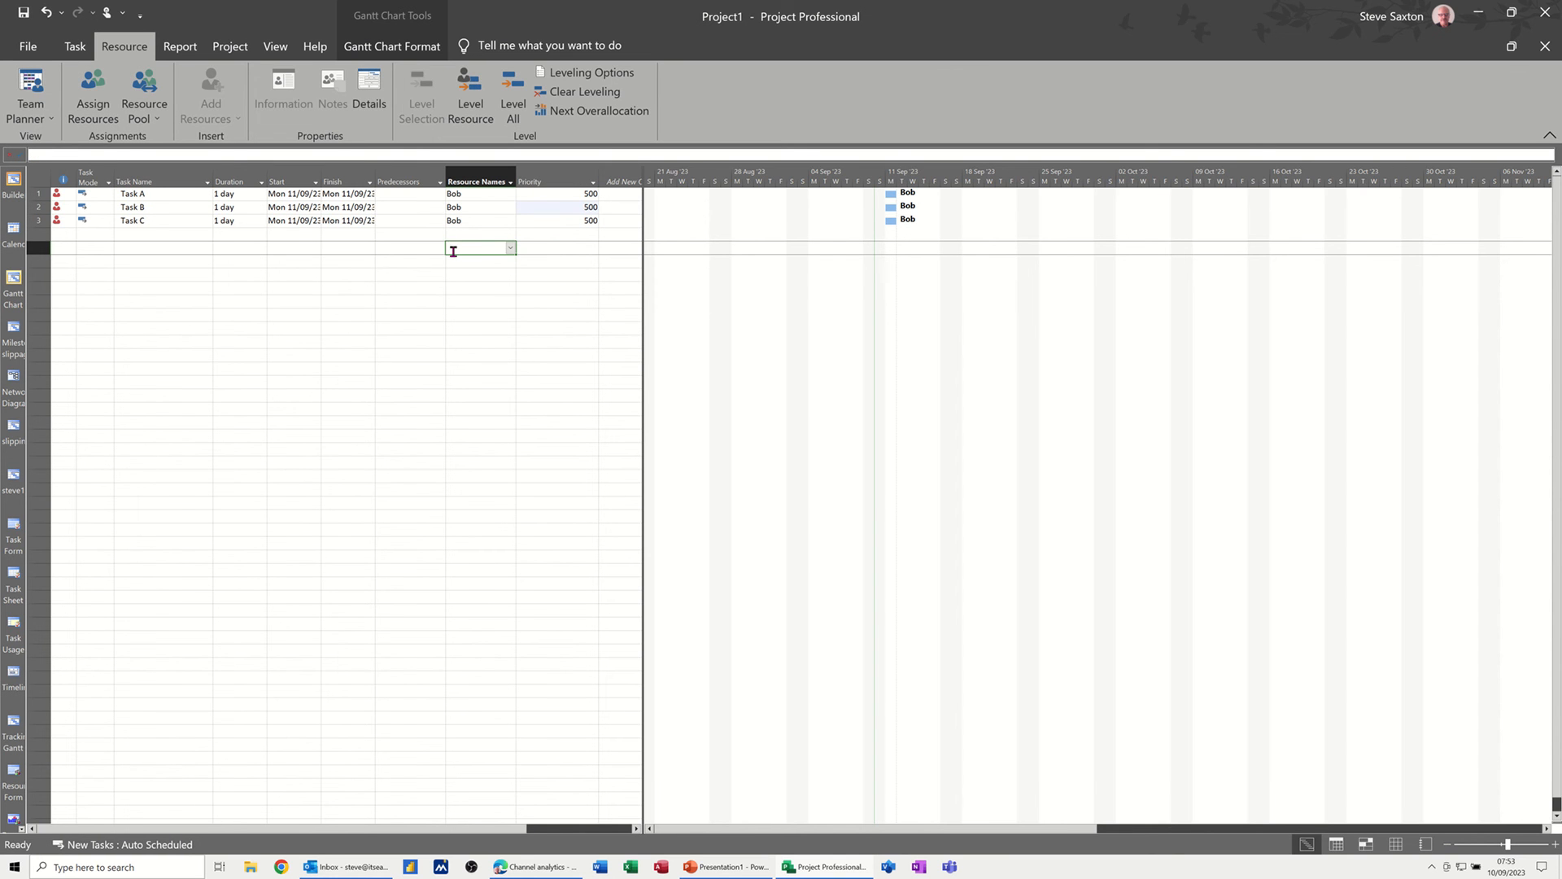
Level all resources in the project, and clear the leveling for the entire project.
left_click(512, 96)
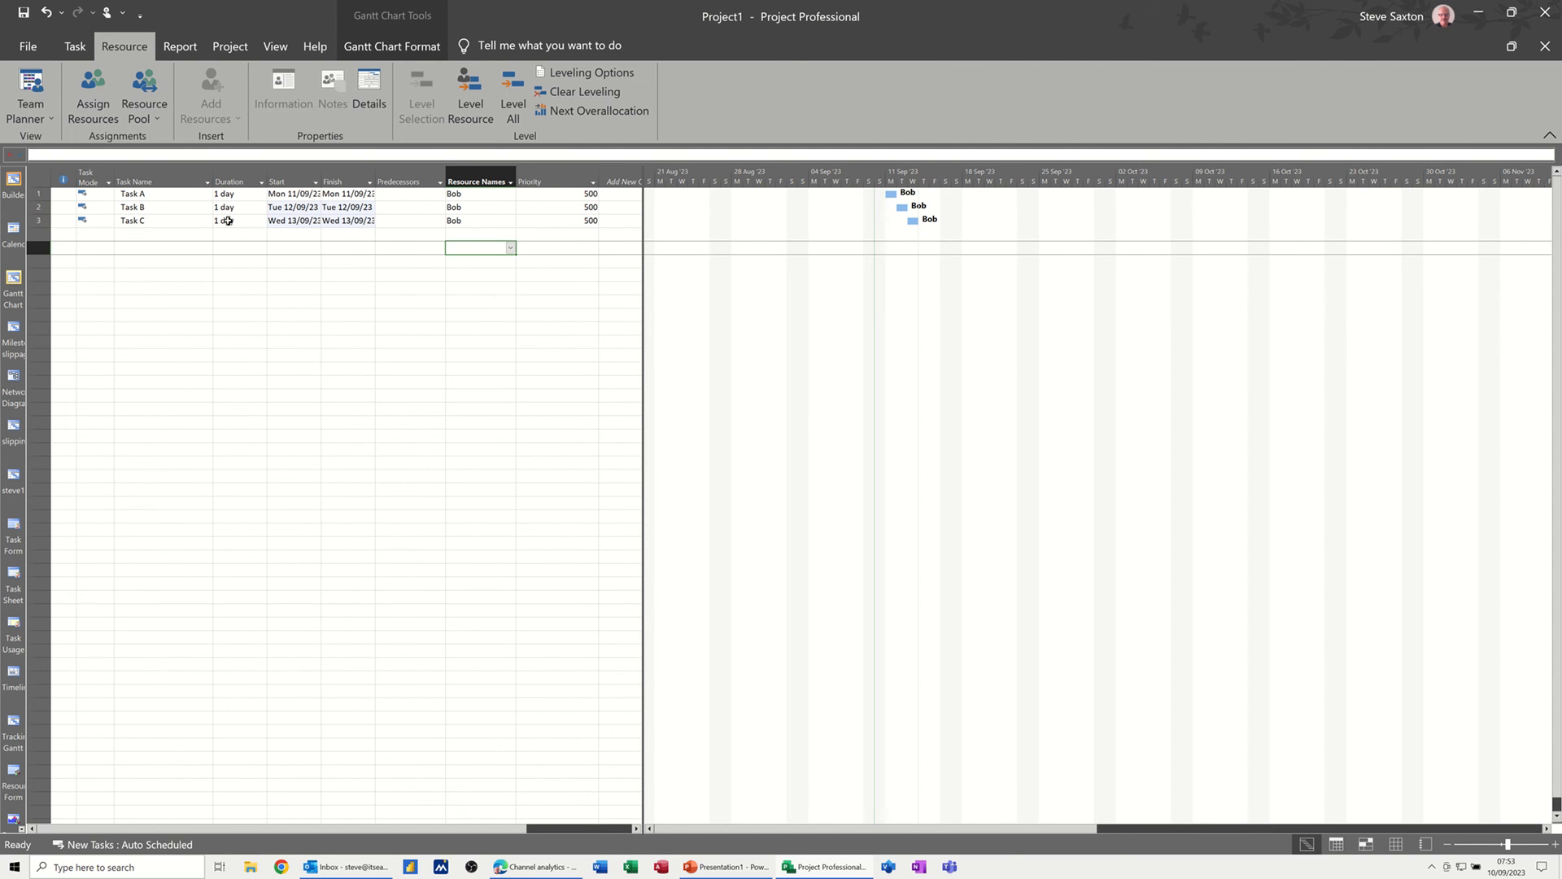
left_click(577, 96)
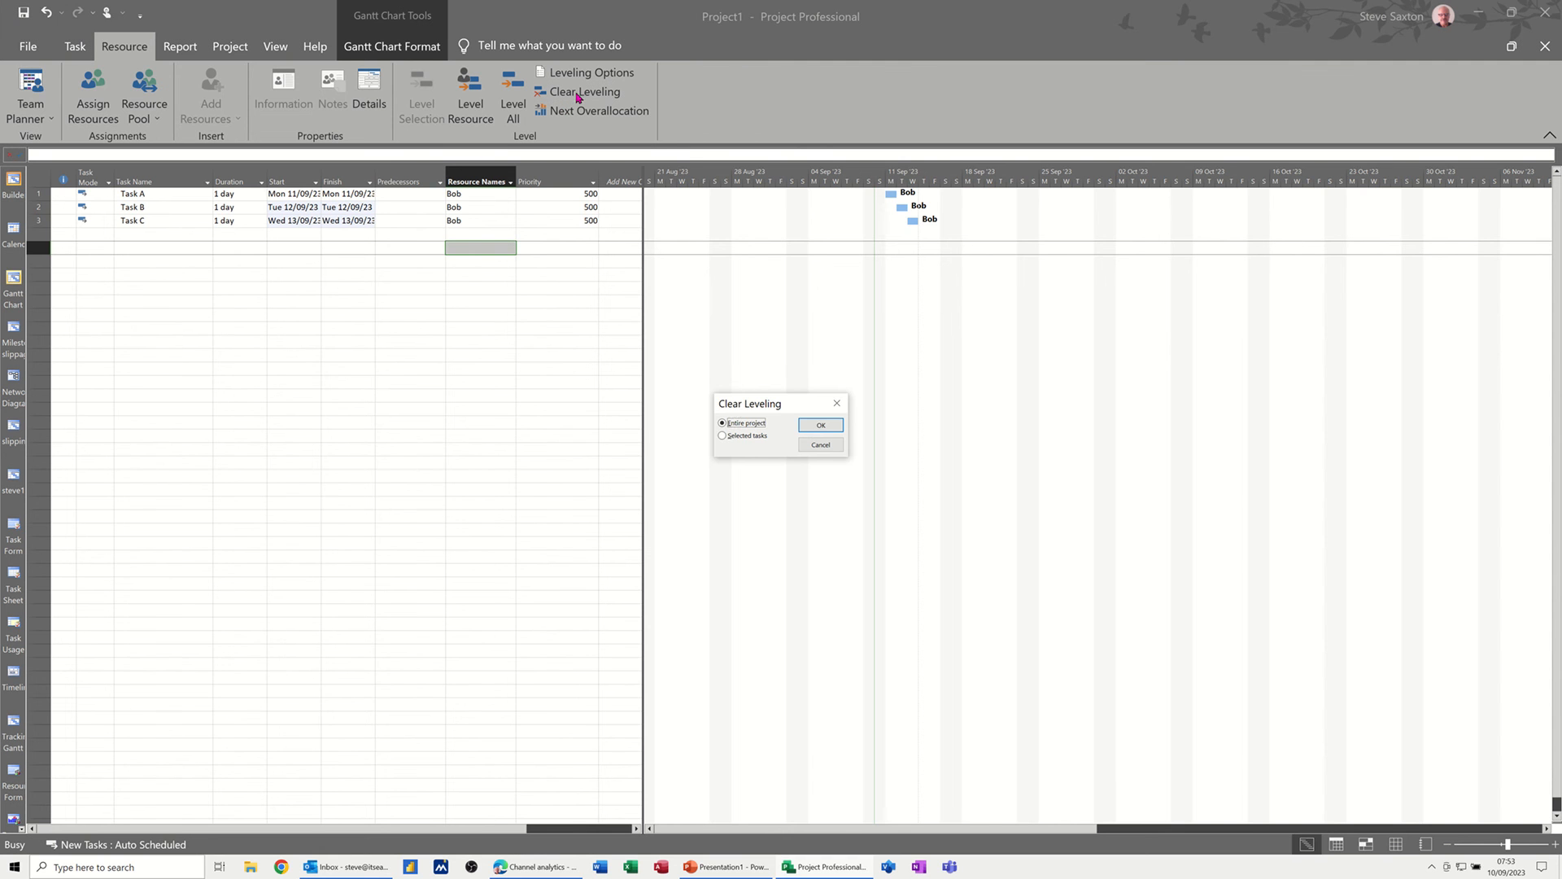
left_click(816, 425)
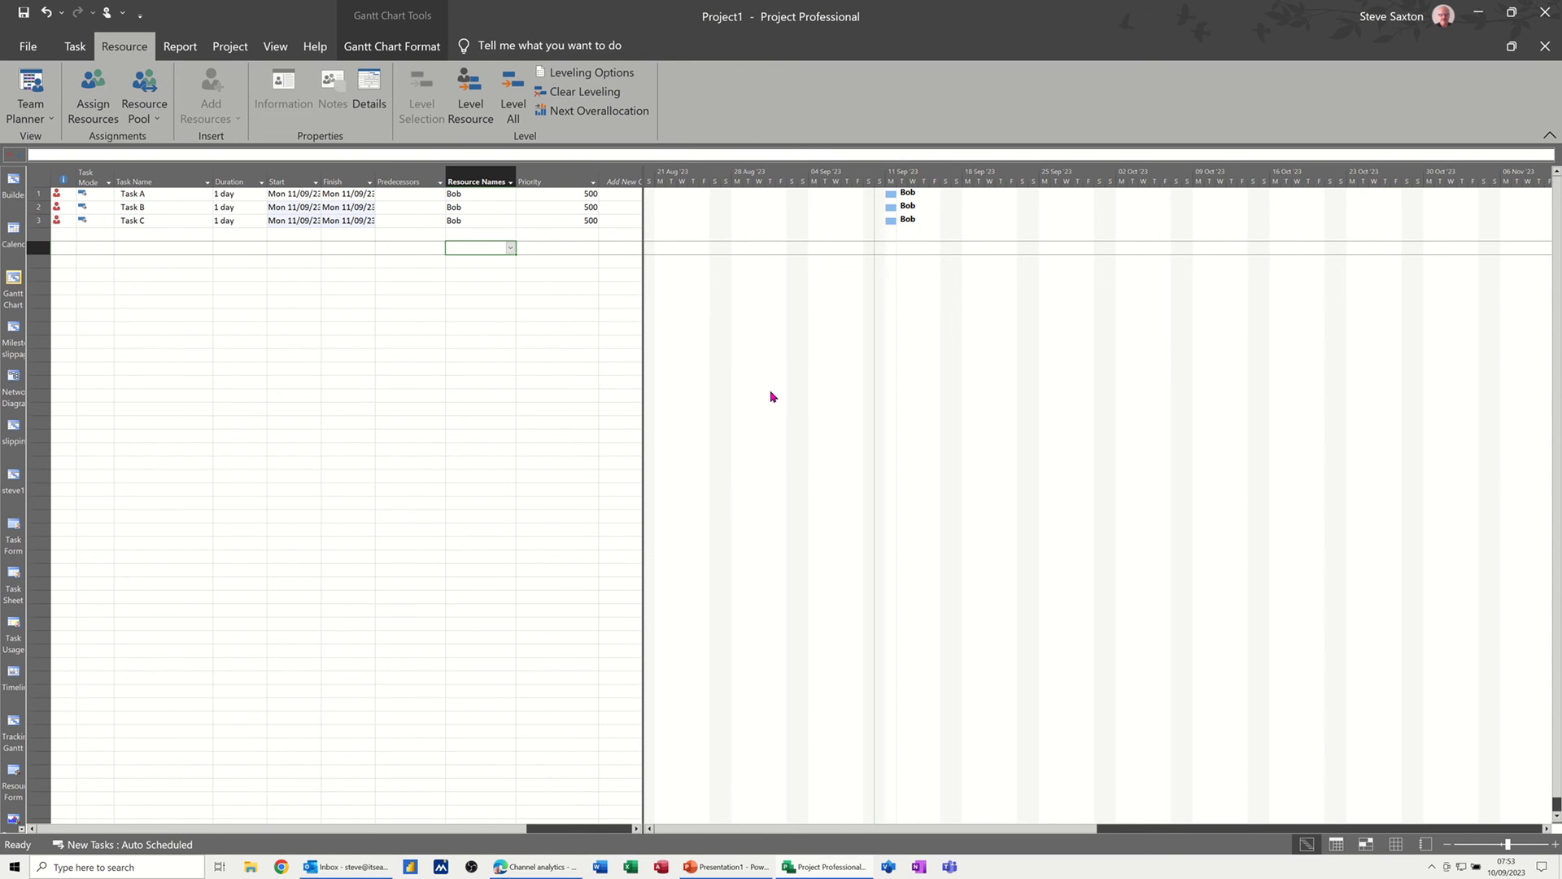
Raise Task B's priority to 600 and level all resources in the project.
left_click(565, 205)
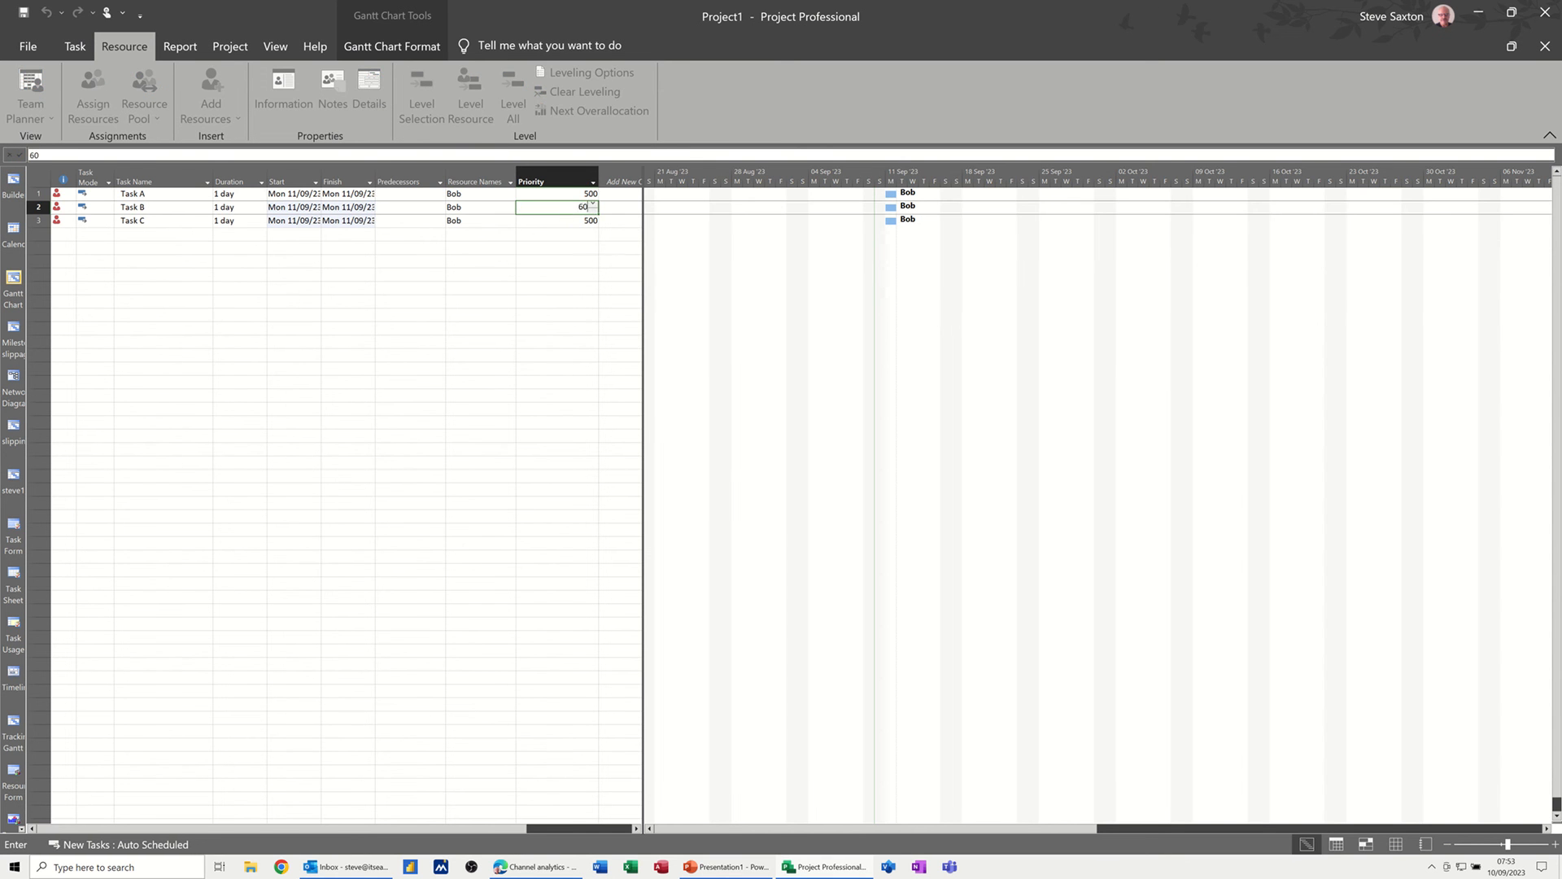
type("600")
left_click(548, 262)
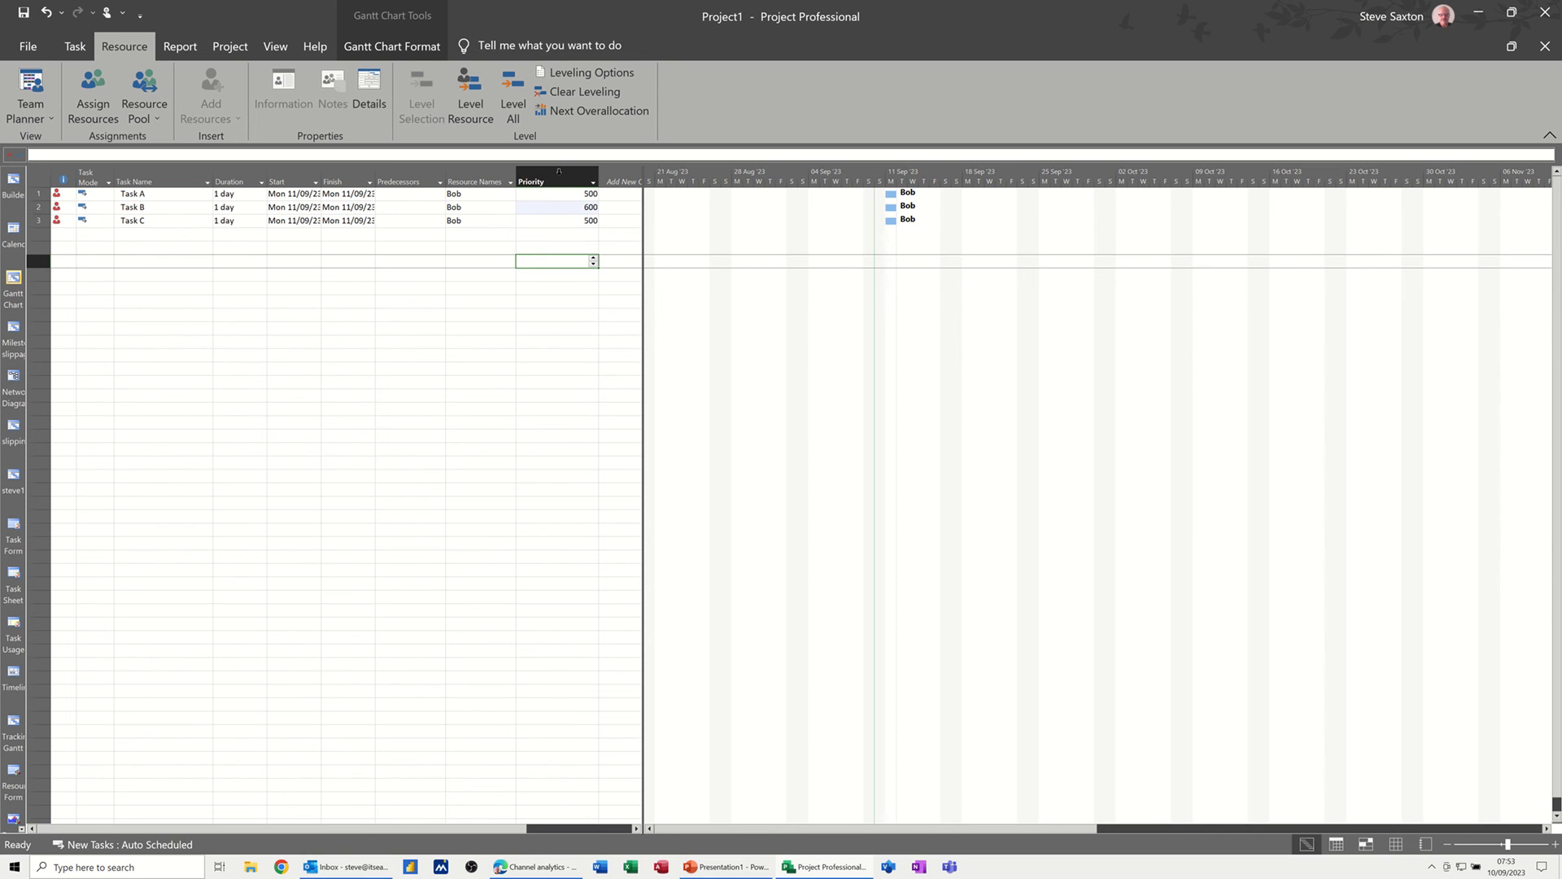
left_click(511, 90)
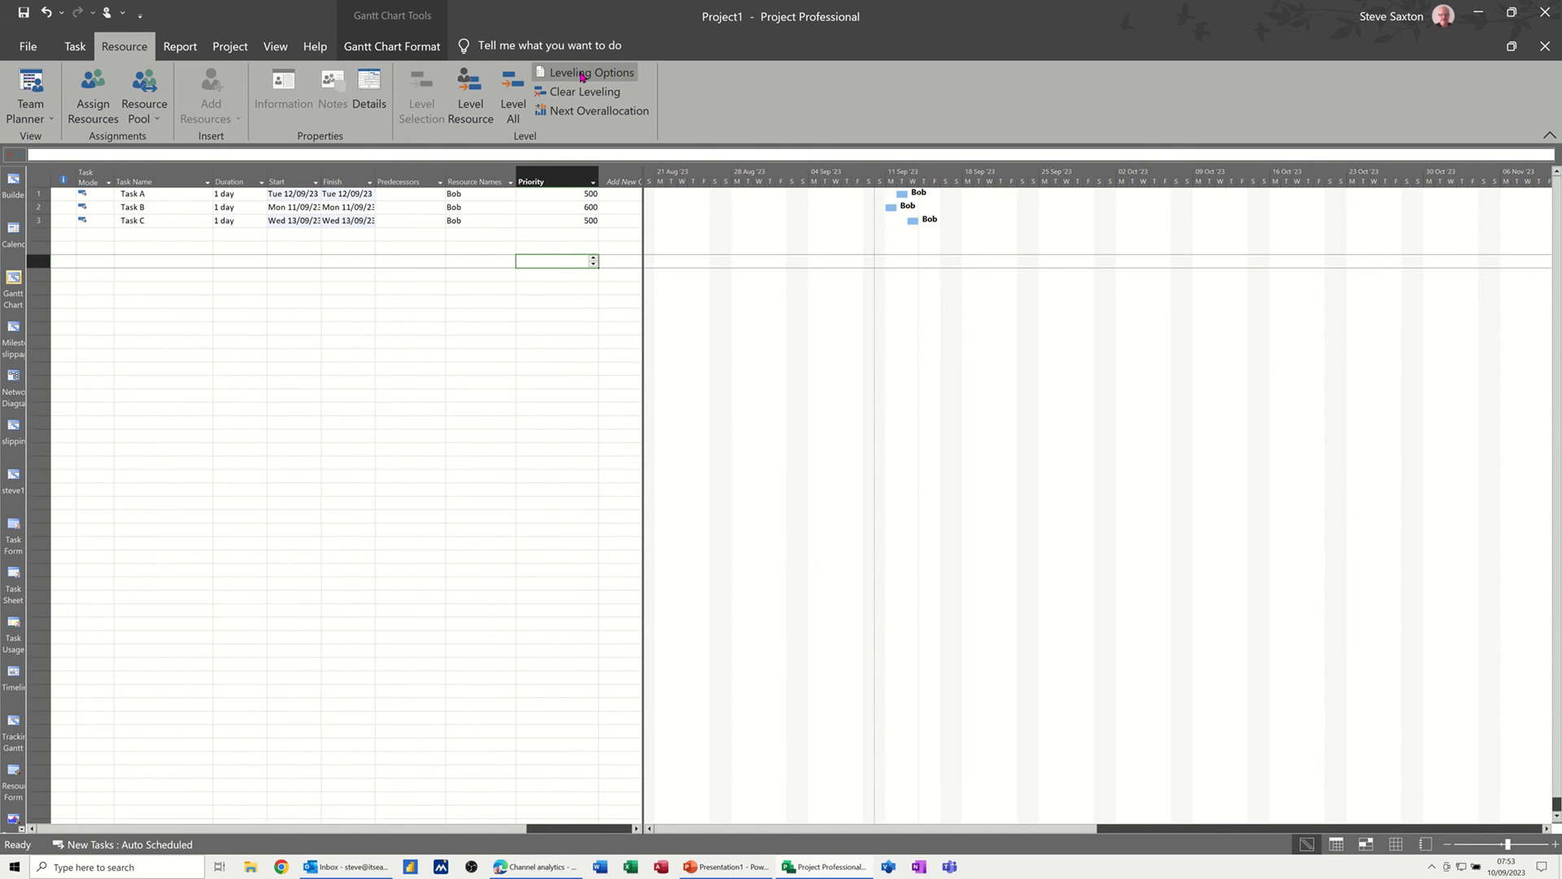
Set the leveling order to Standard in the Resource Leveling options and apply the setting.
left_click(583, 75)
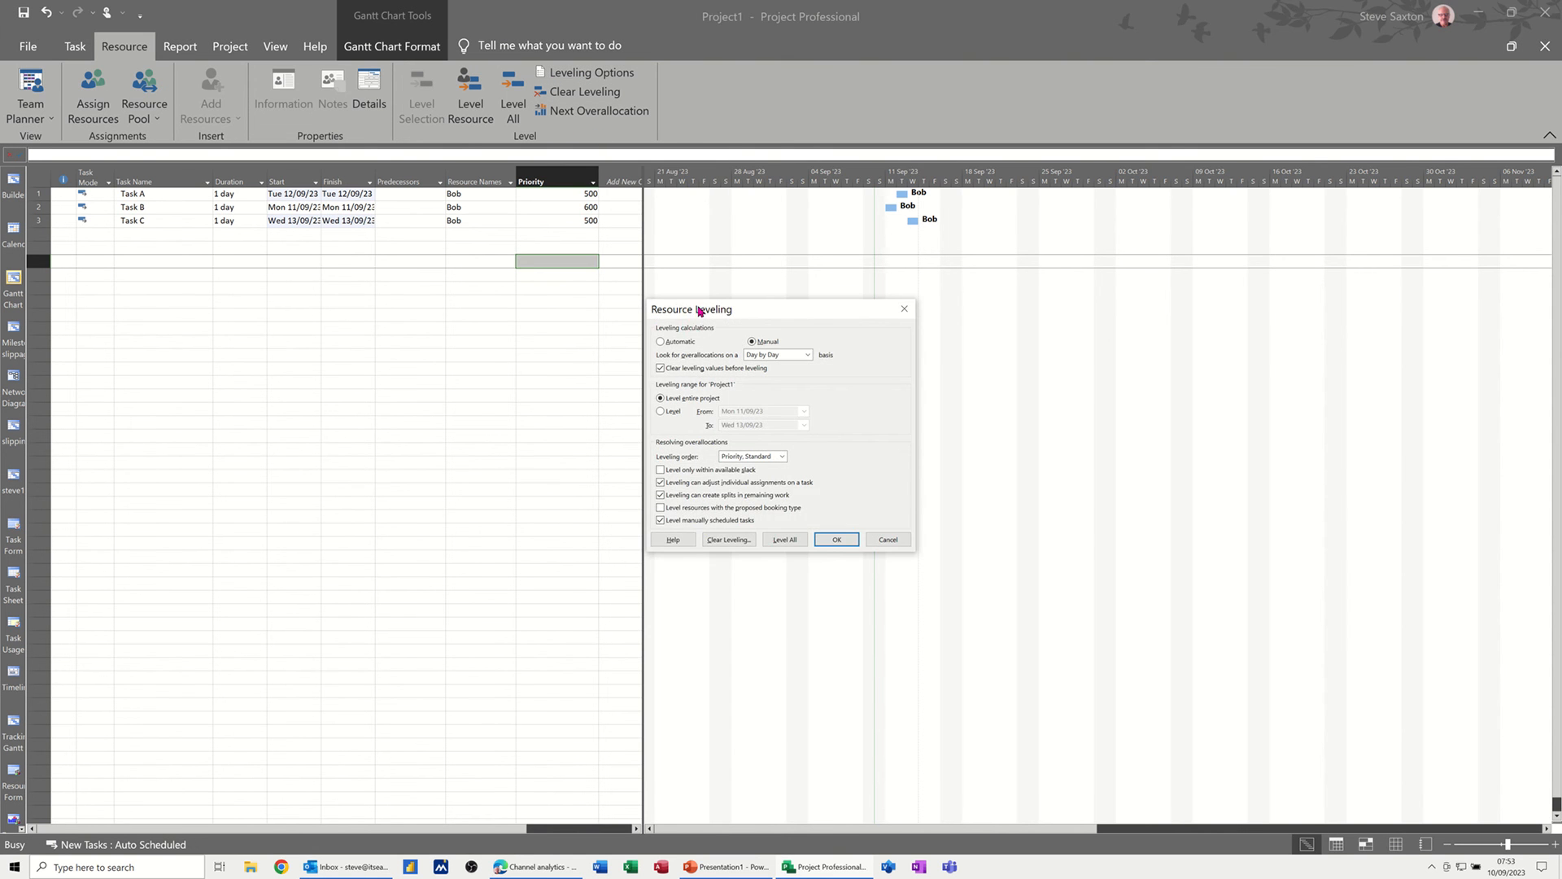
left_click_drag(700, 310, 497, 219)
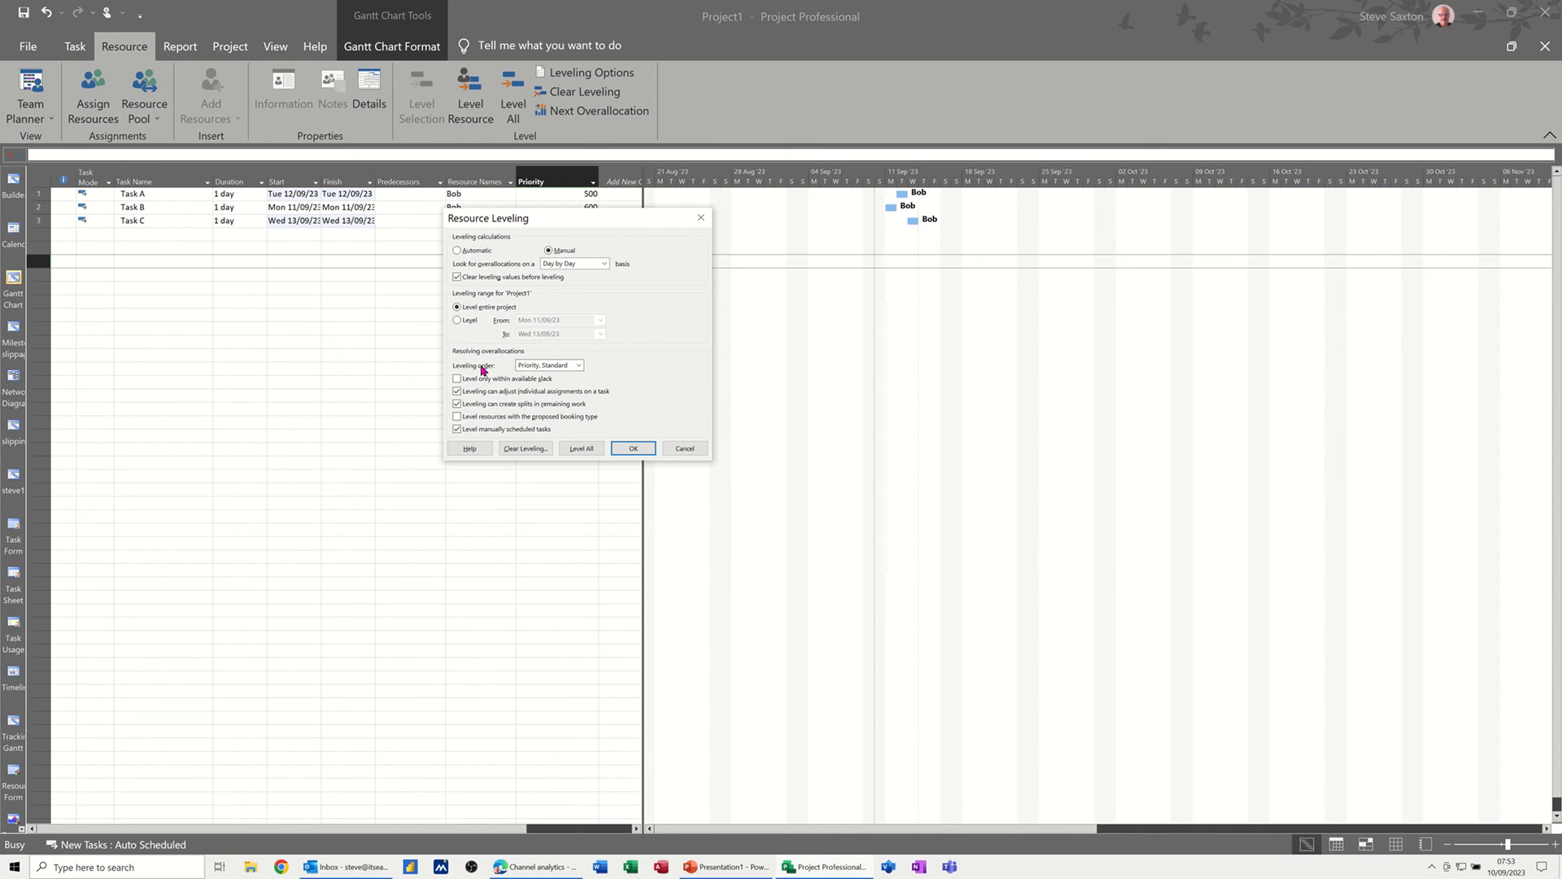
left_click(579, 367)
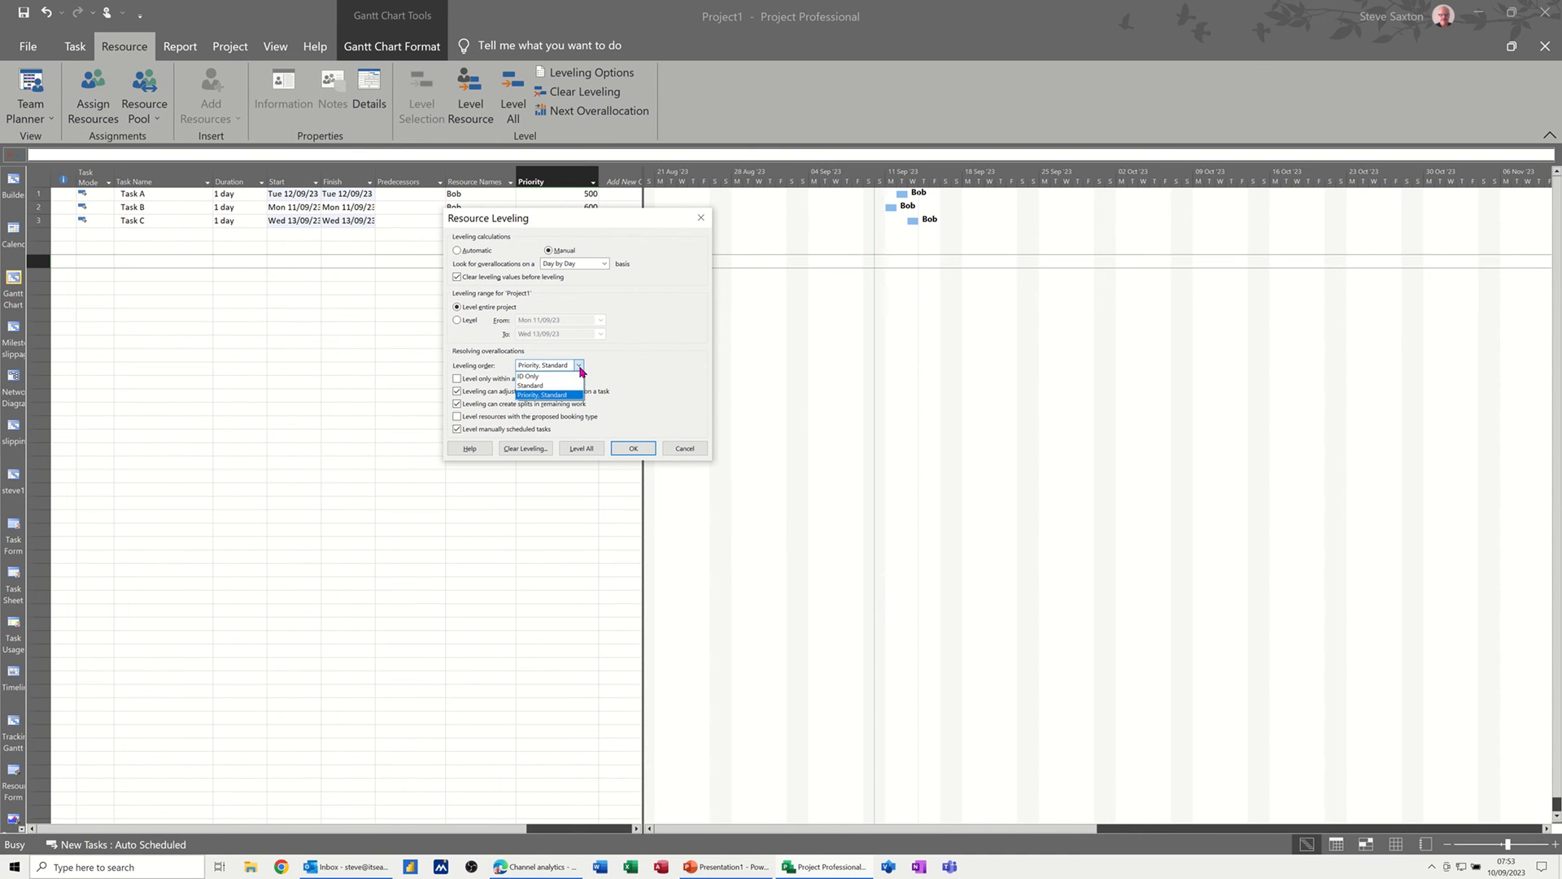
left_click(537, 386)
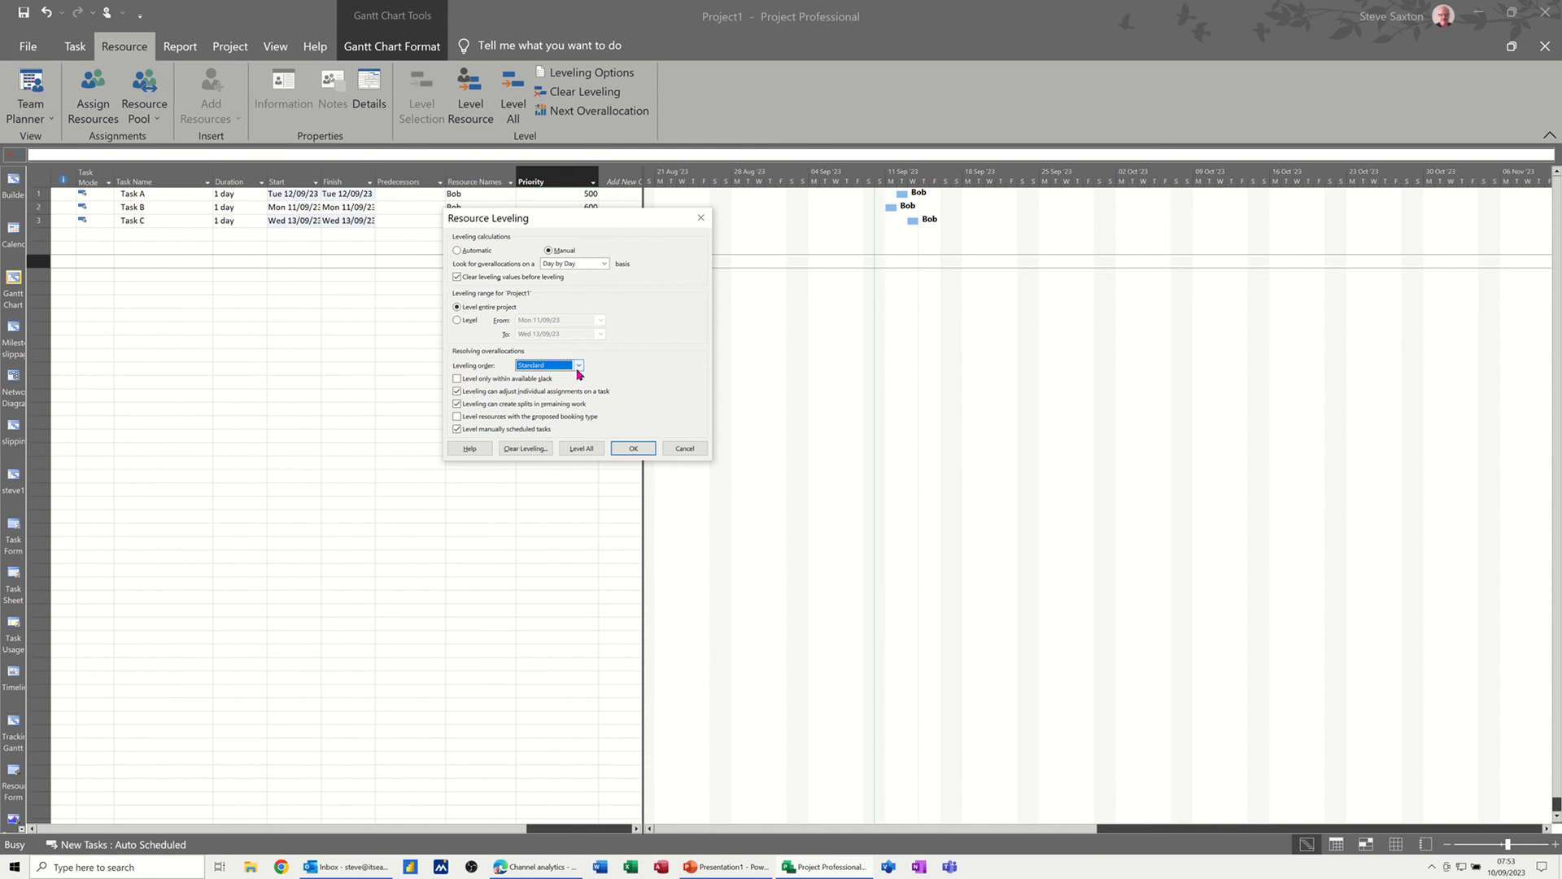
left_click(578, 368)
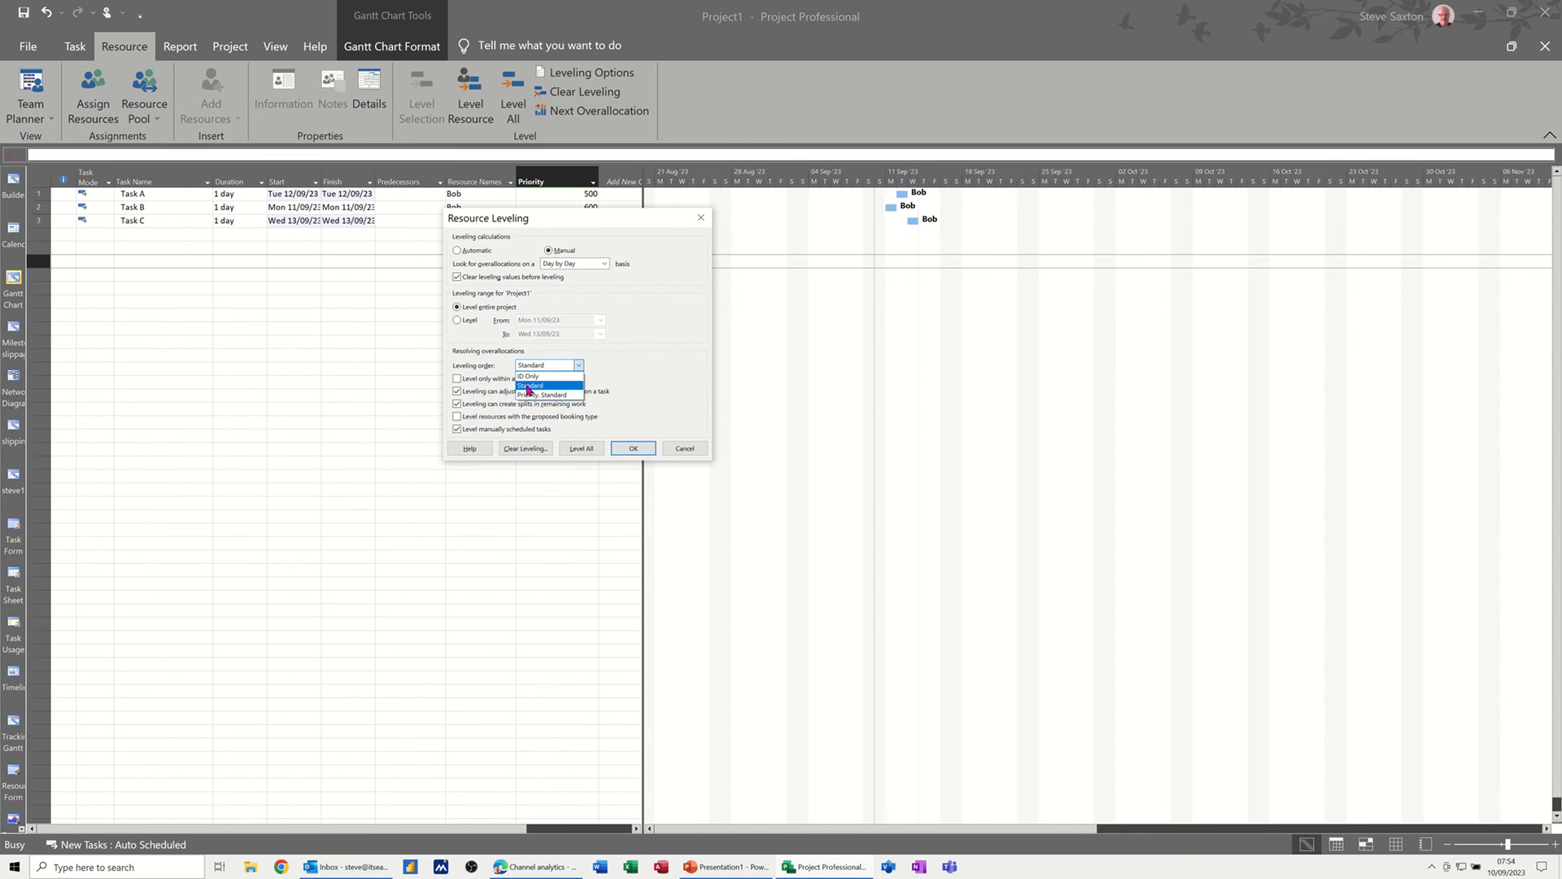
left_click(528, 387)
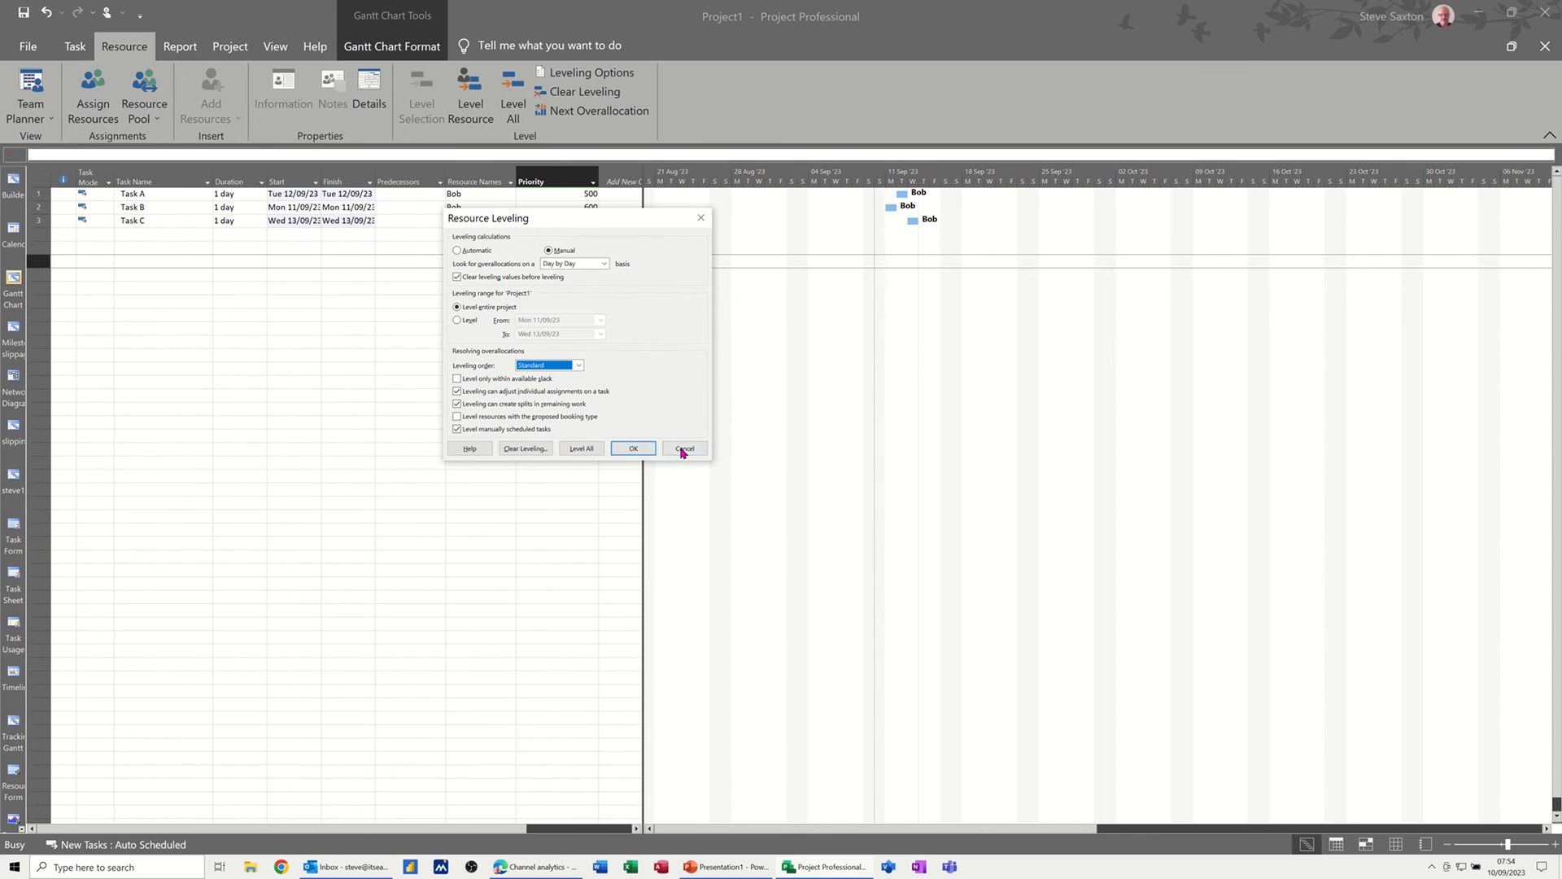
left_click(639, 448)
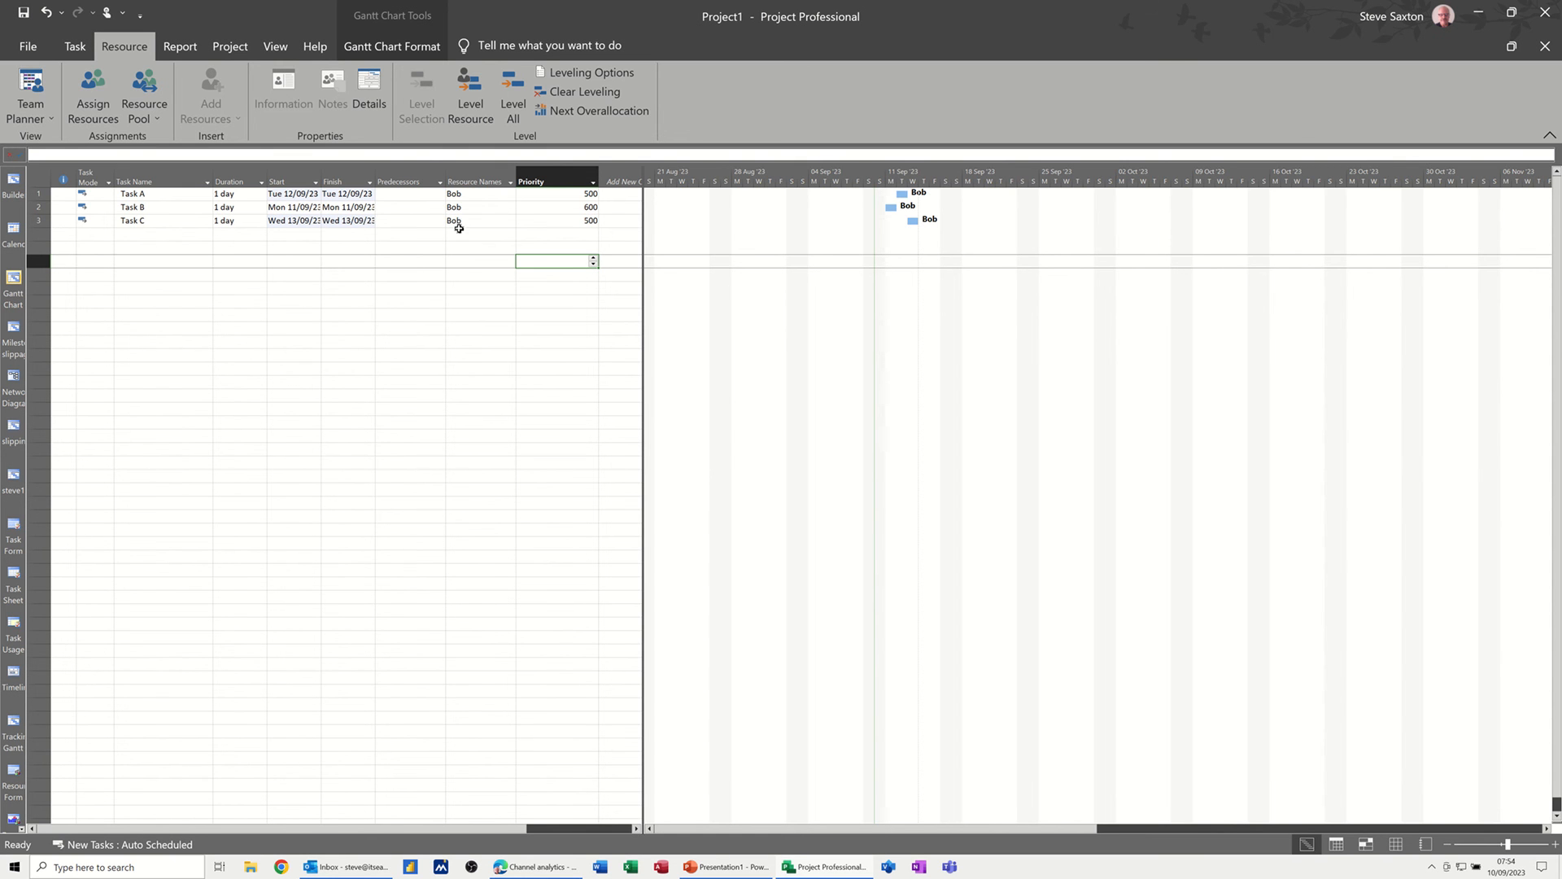